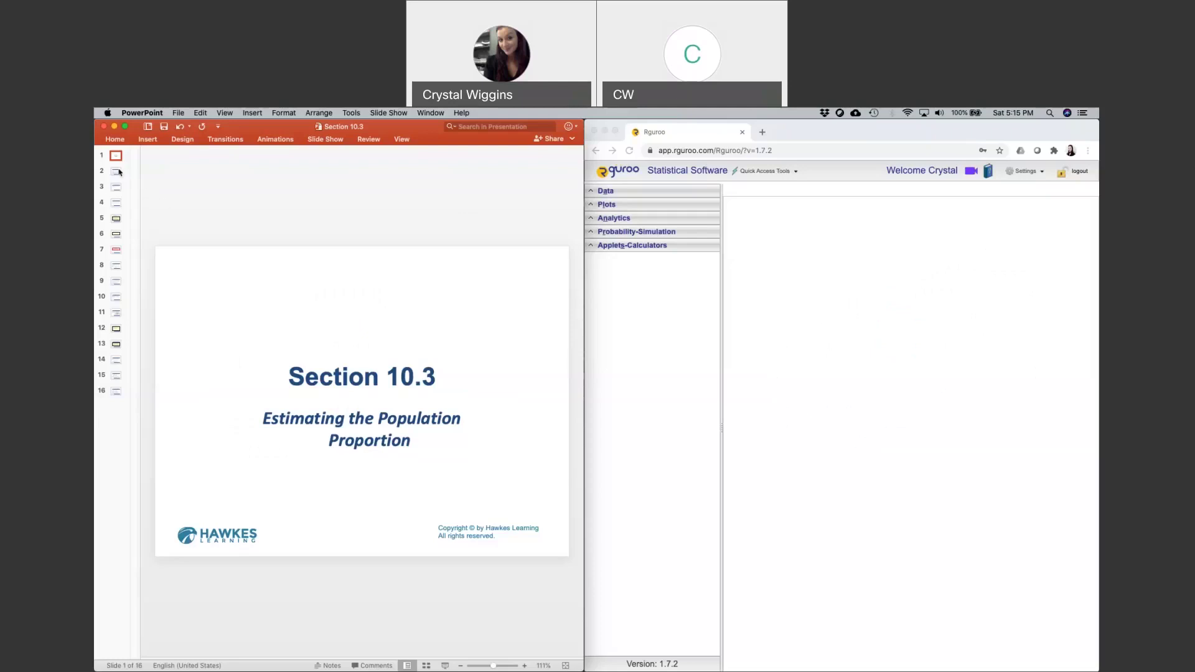
Show slide 2, which explains the sample proportion p̂ = x/n as a random variable.
left_click(117, 172)
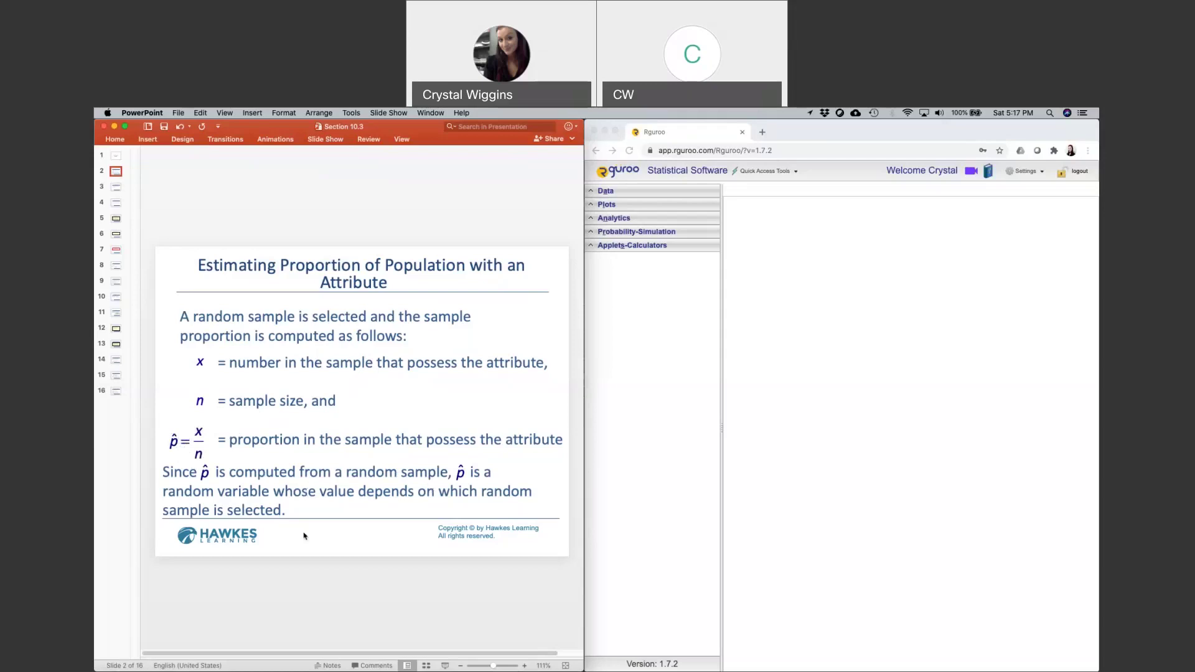
Show slide 3, Example 10.3.1, estimating defective transistors from 5 defective out of 800.
left_click(117, 189)
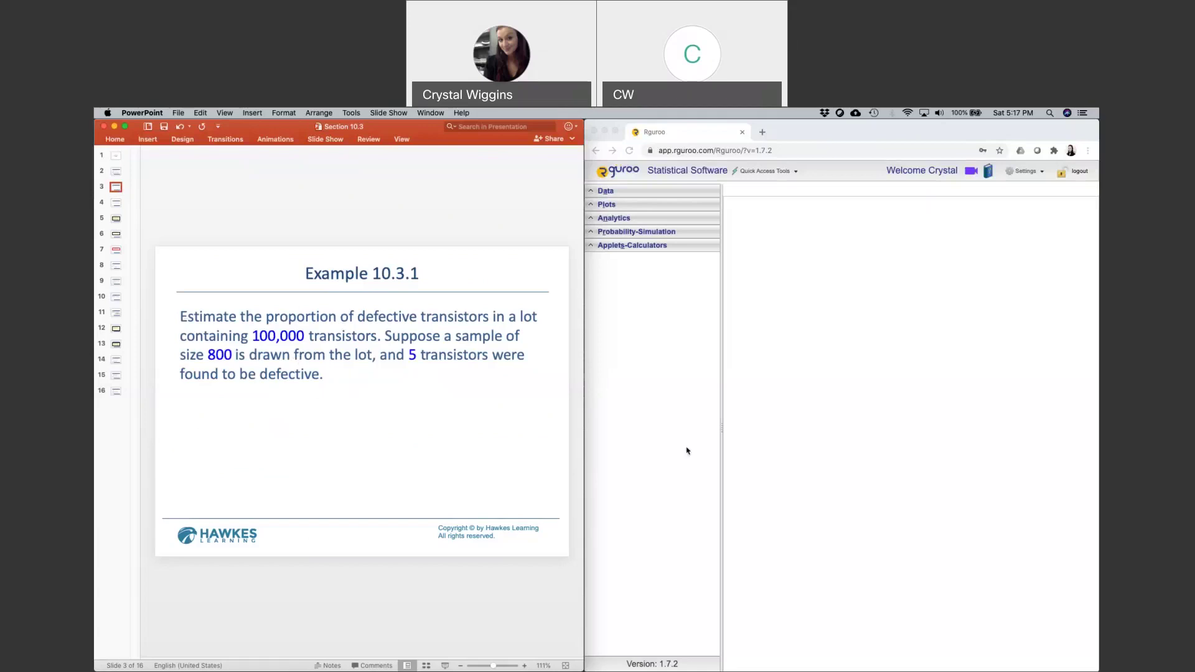
left_click(702, 426)
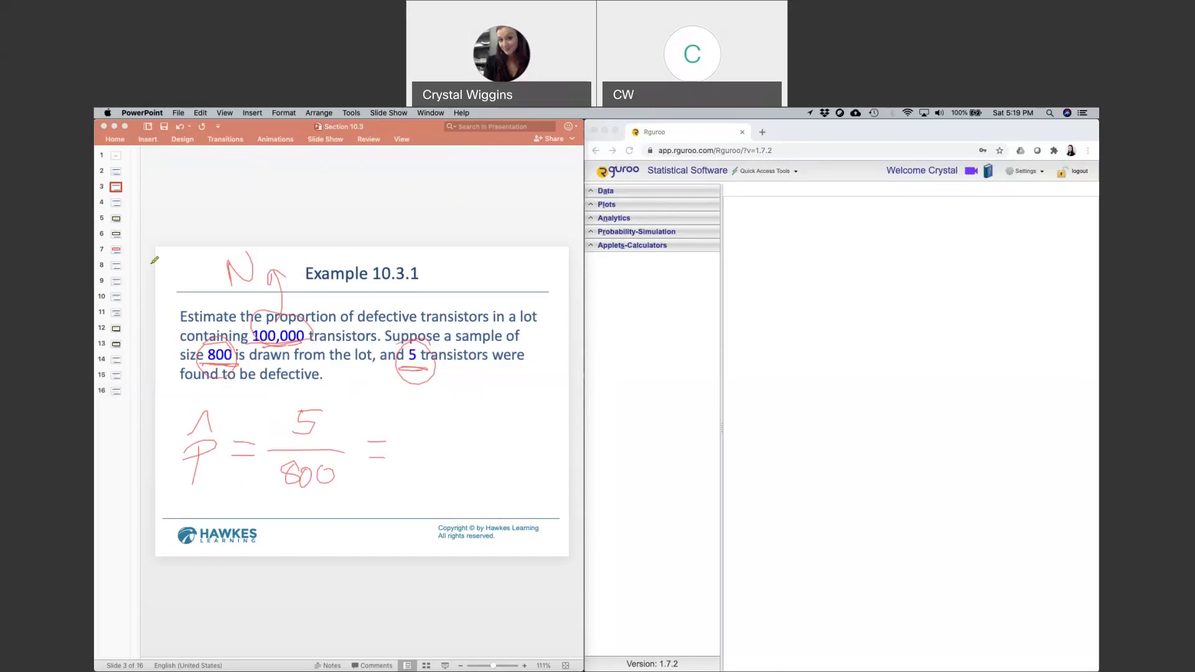
key("Escape")
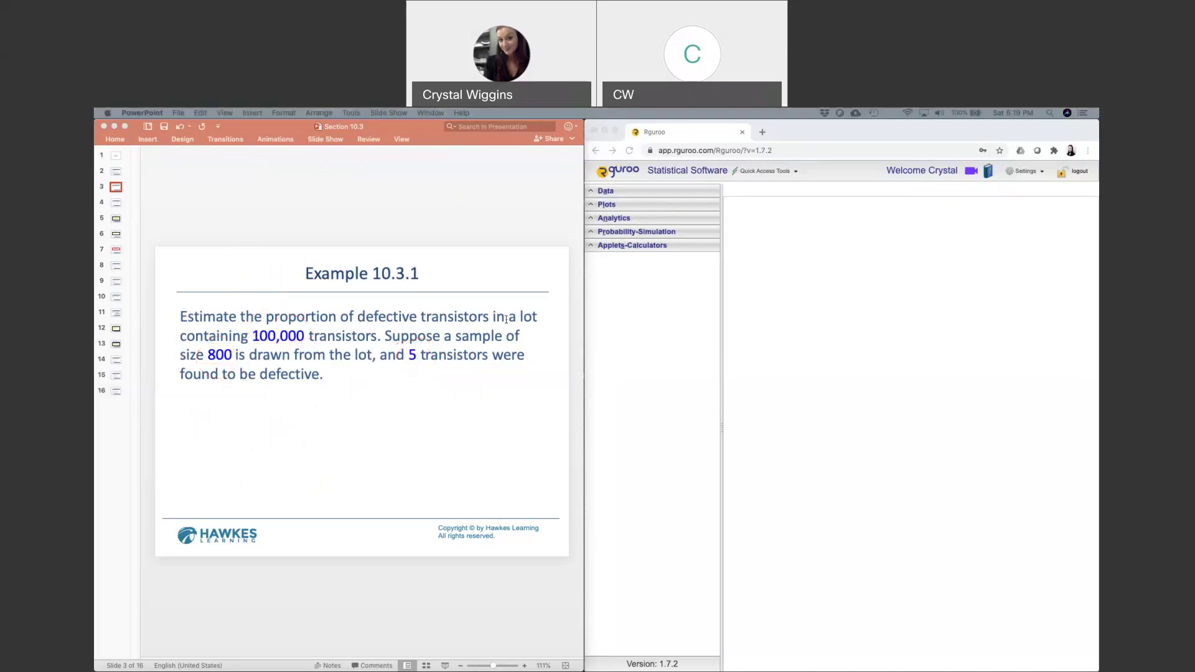
In Rguroo, open the Desmos Scientific Calculator from Applets-Calculators > Calculators (Desmos).
left_click(602, 265)
left_click(595, 247)
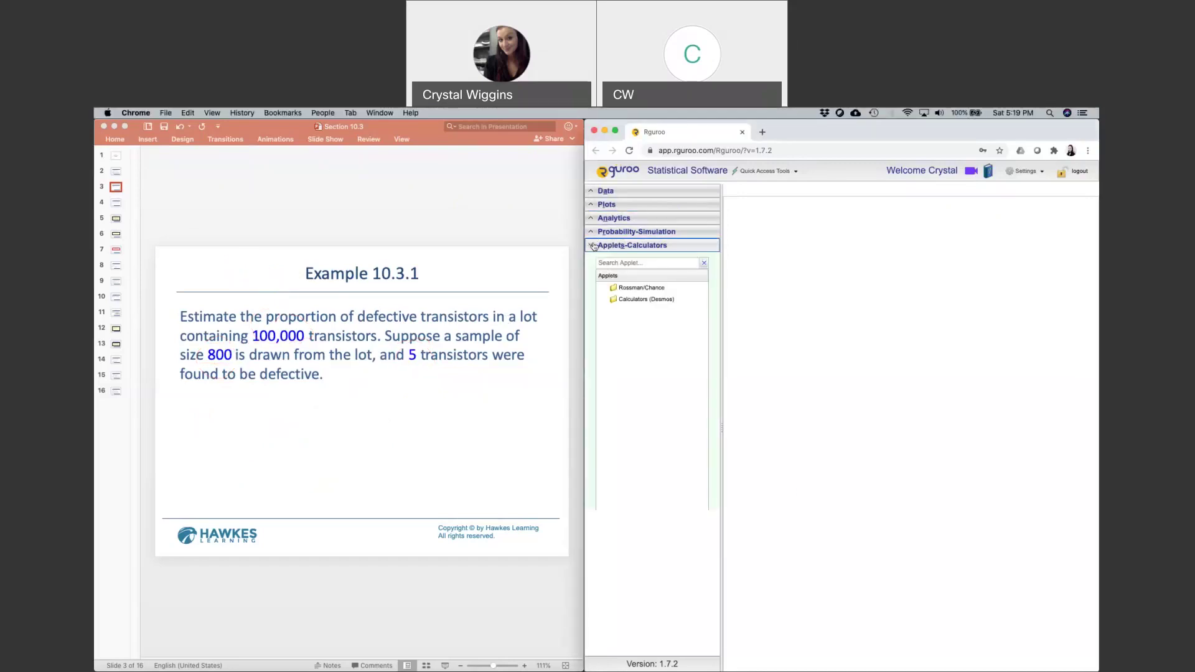
left_click(601, 300)
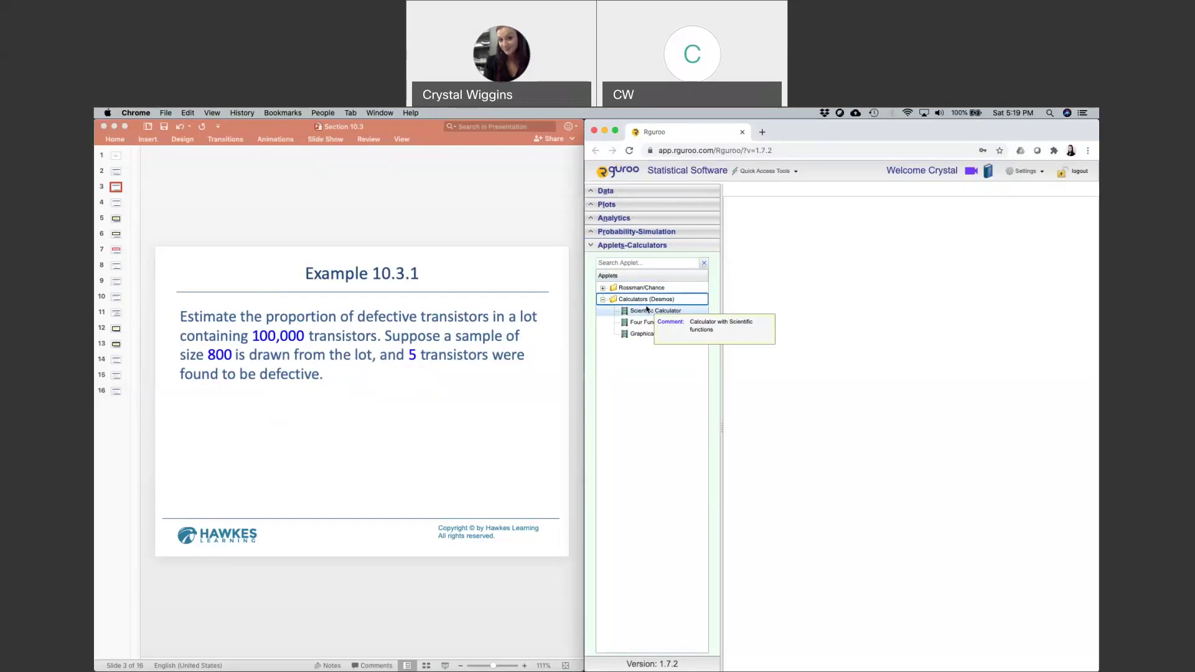
left_click(643, 314)
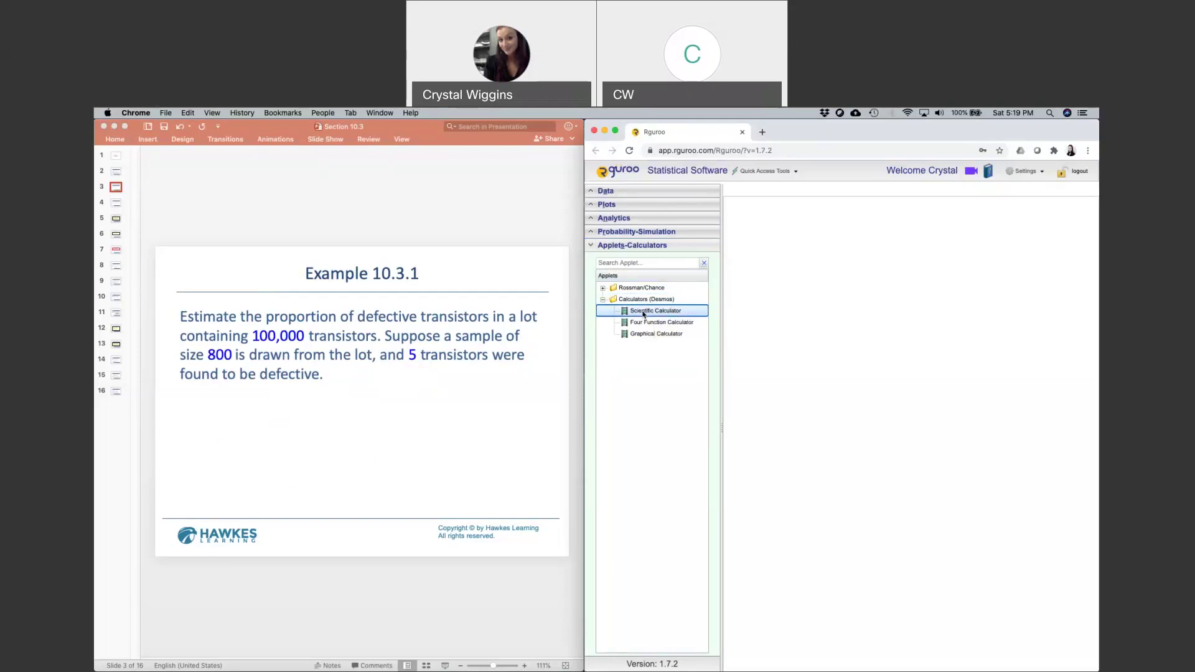
double_click(644, 313)
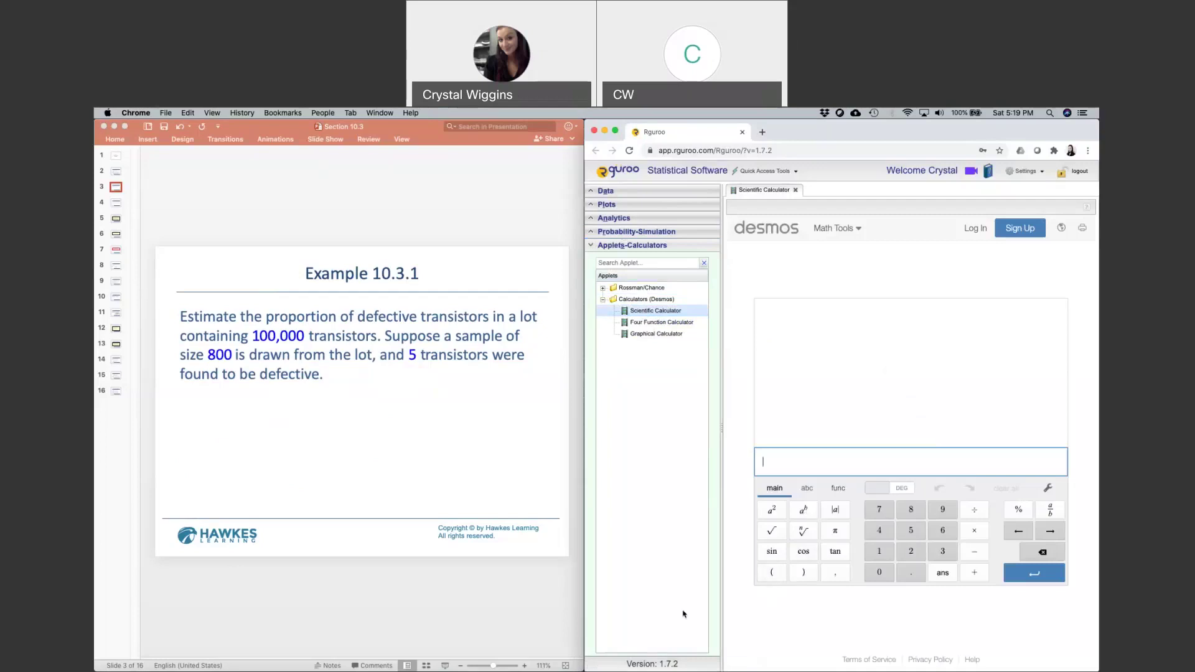
Calculate 5/800 on the keypad, giving 0.00625.
left_click(911, 533)
left_click(974, 510)
left_click(910, 510)
left_click(879, 572)
left_click(881, 572)
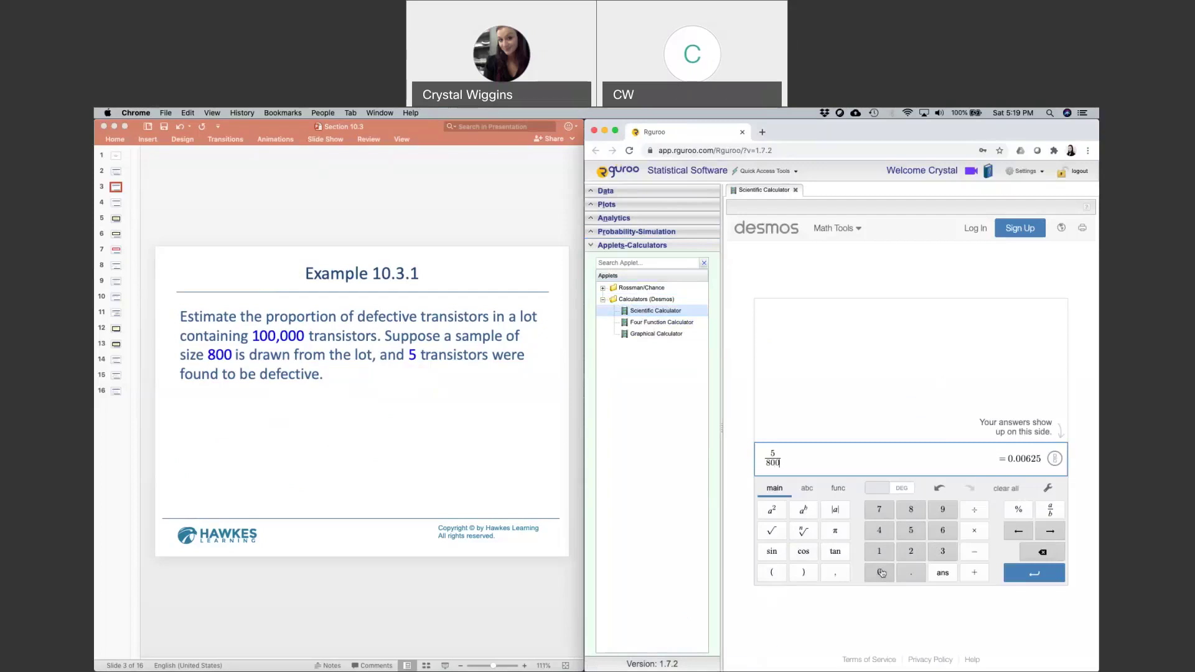
key("Return")
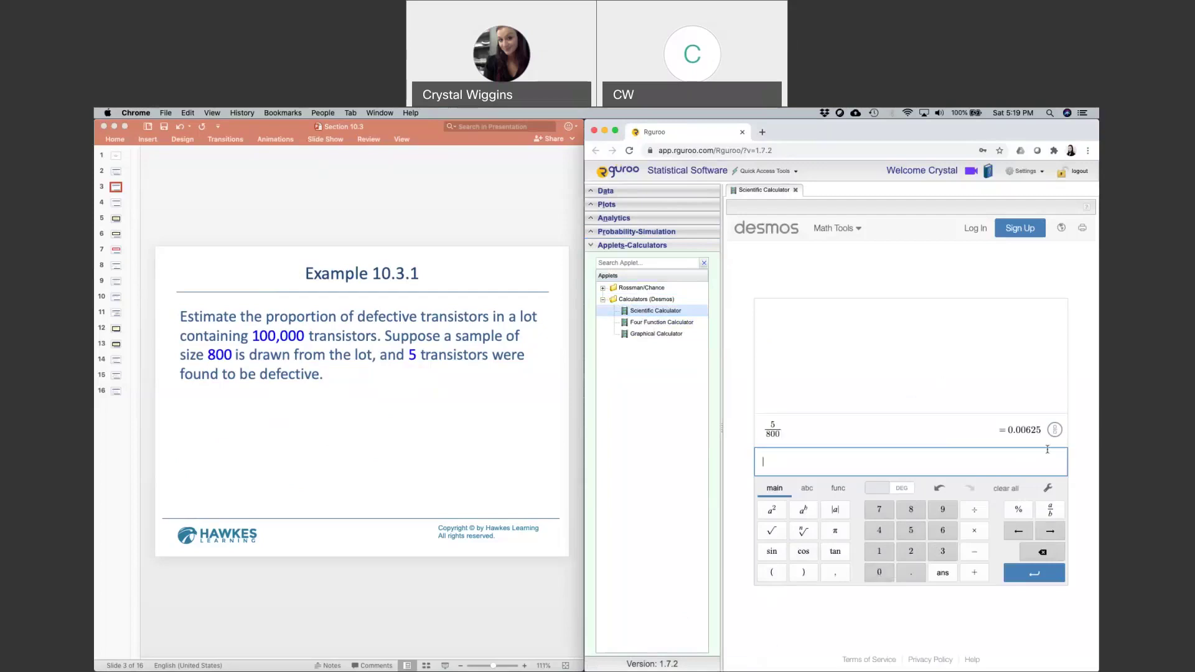
left_click_drag(1009, 430, 1023, 430)
left_click(1040, 453)
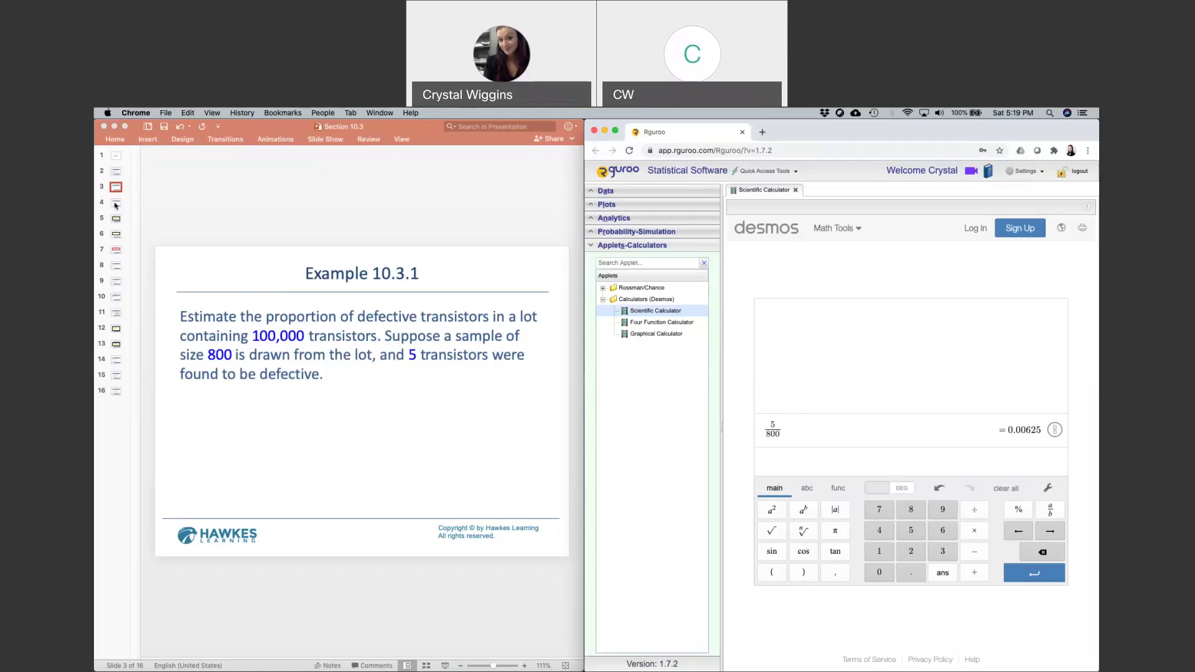
Show slide 4, Example 10.3.1 (cont.), on how good the defective-proportion estimate is.
left_click(115, 205)
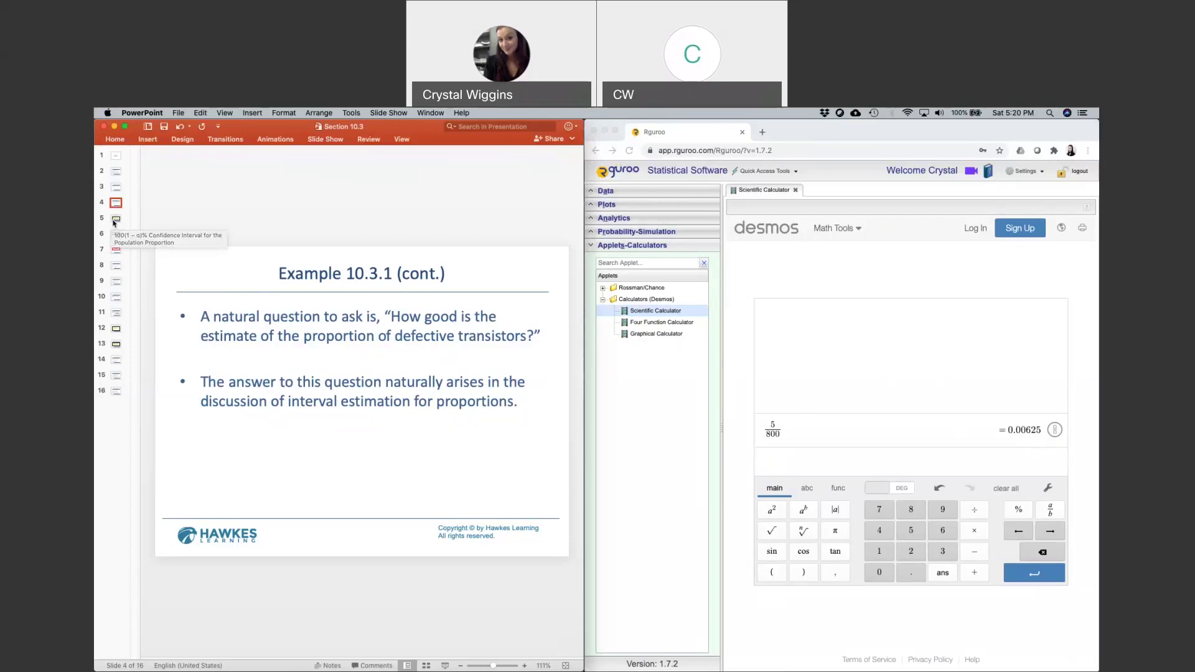
Display slide 5, the 100(1 − α)% confidence interval formula p̂ ± z_{α/2}σ_p̂.
left_click(114, 221)
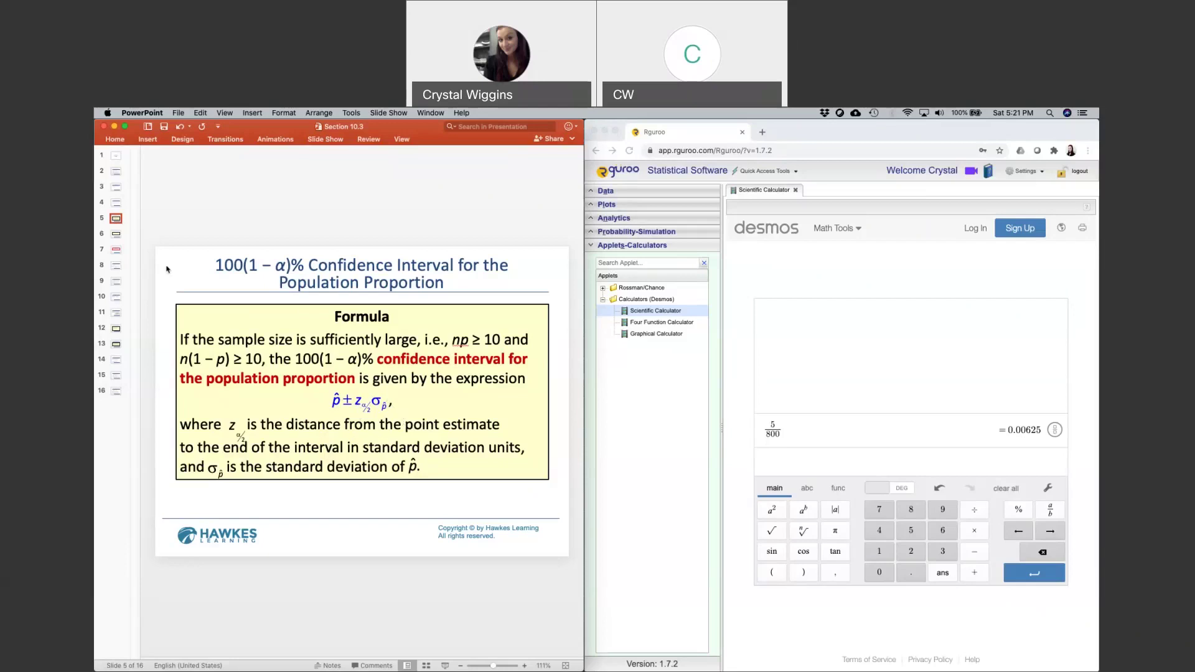
left_click(116, 235)
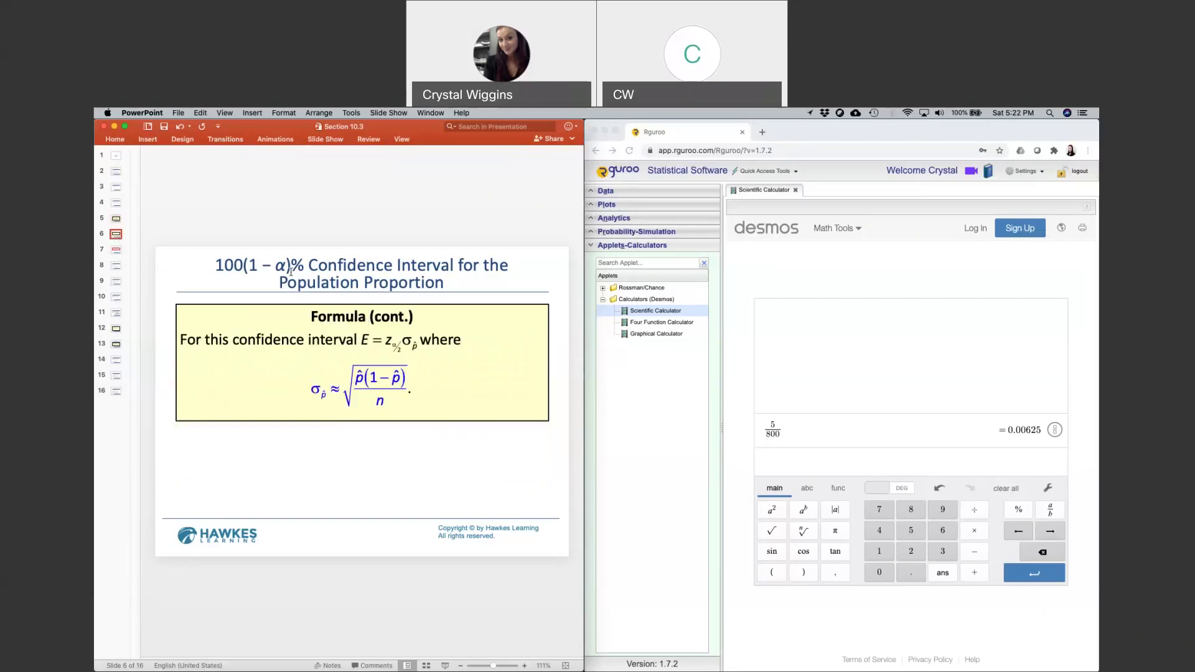
left_click(116, 219)
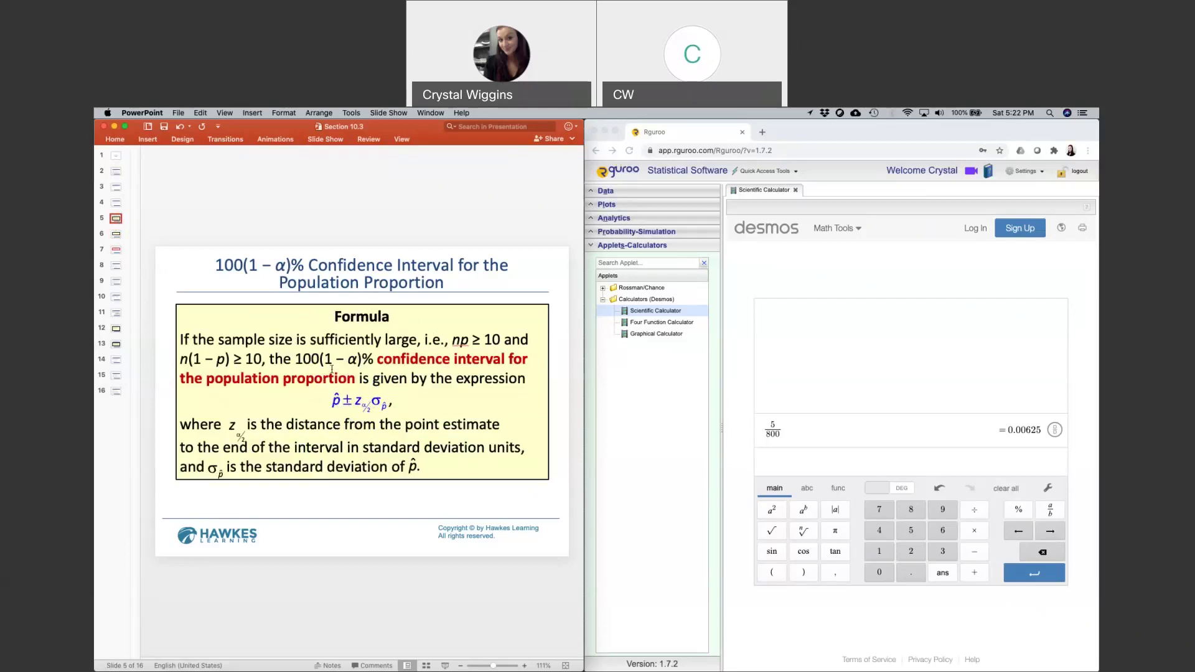
Advance through slide 6 to slide 7, the note requiring np and n(1 − p) above 10.
left_click(116, 235)
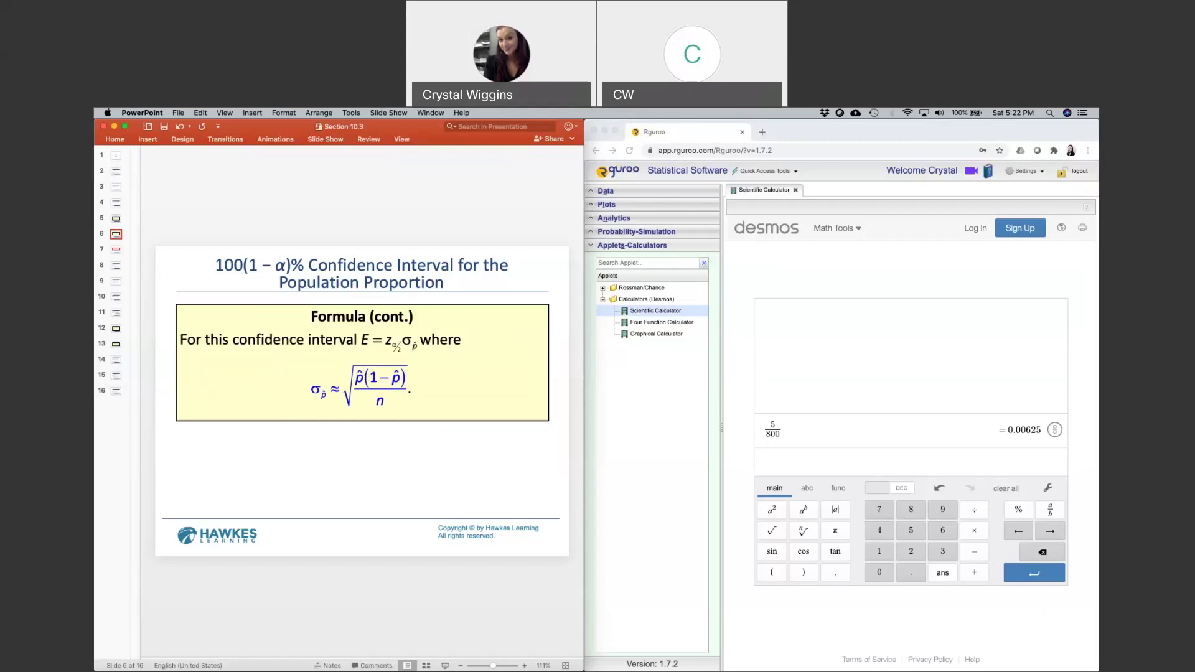
left_click(117, 250)
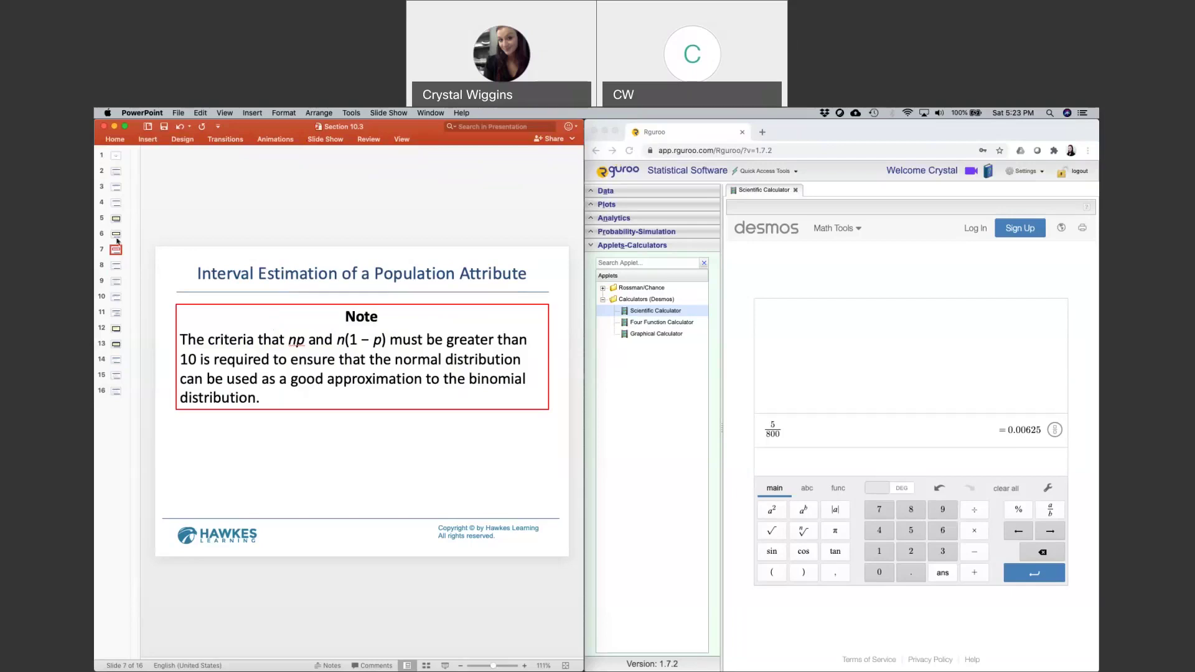
Step through slides 6 and 7 to slide 8, Example 10.3.2 with p̂ = 48/410 ≈ 0.1171.
left_click(116, 236)
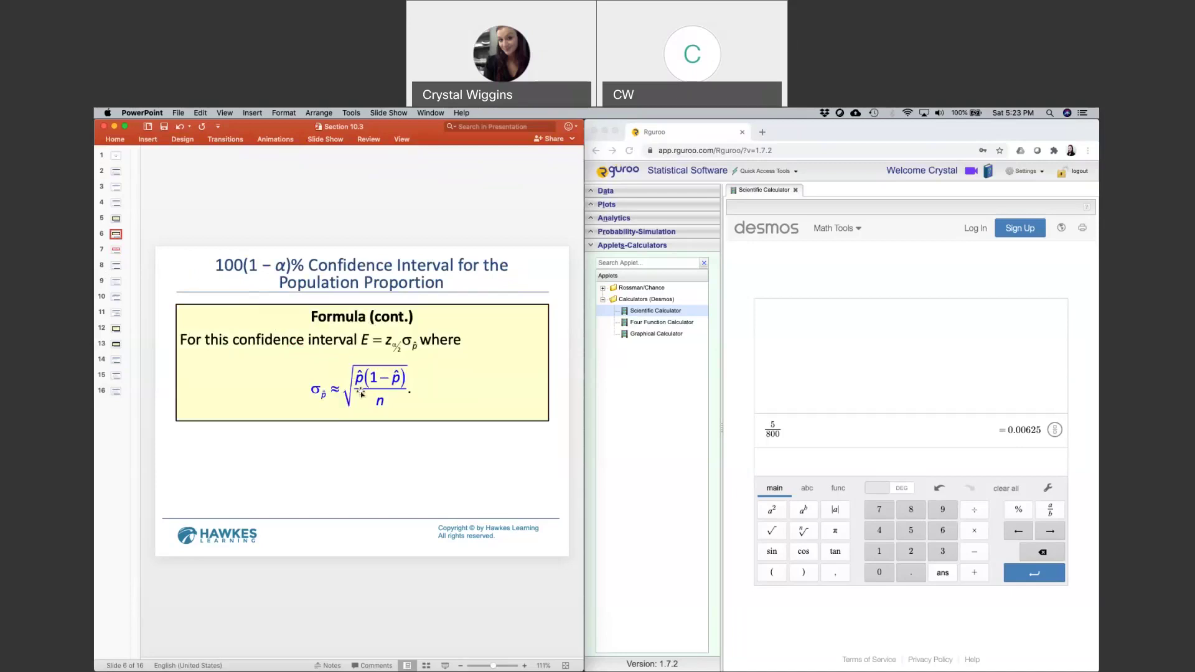
left_click(115, 248)
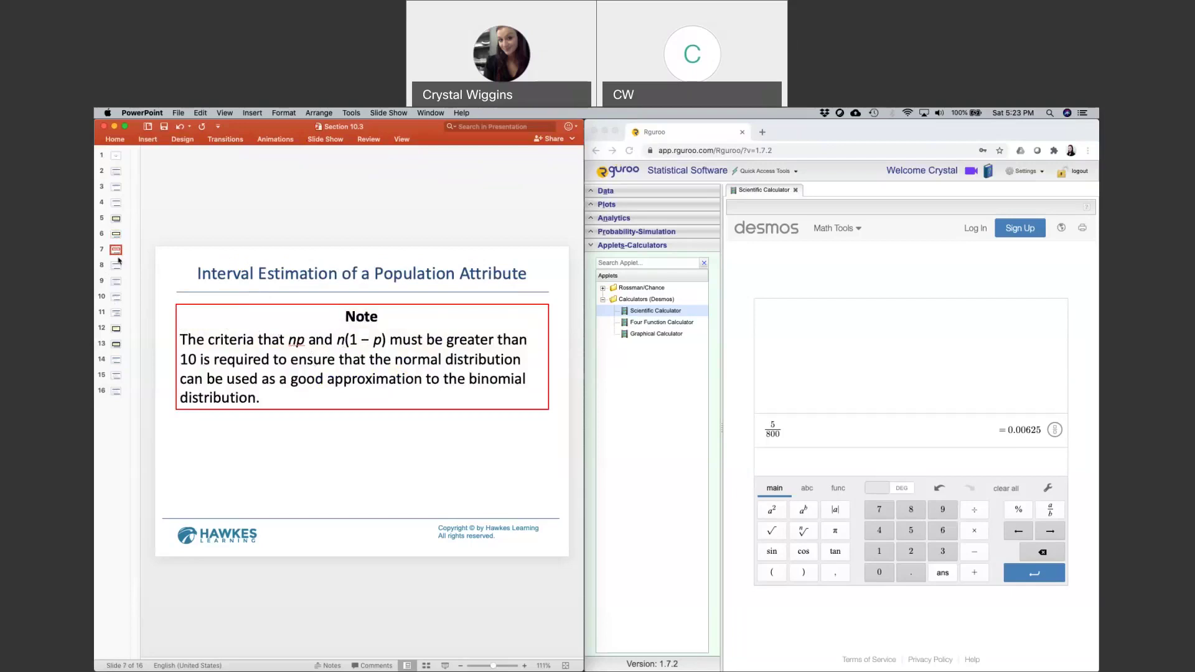
left_click(116, 266)
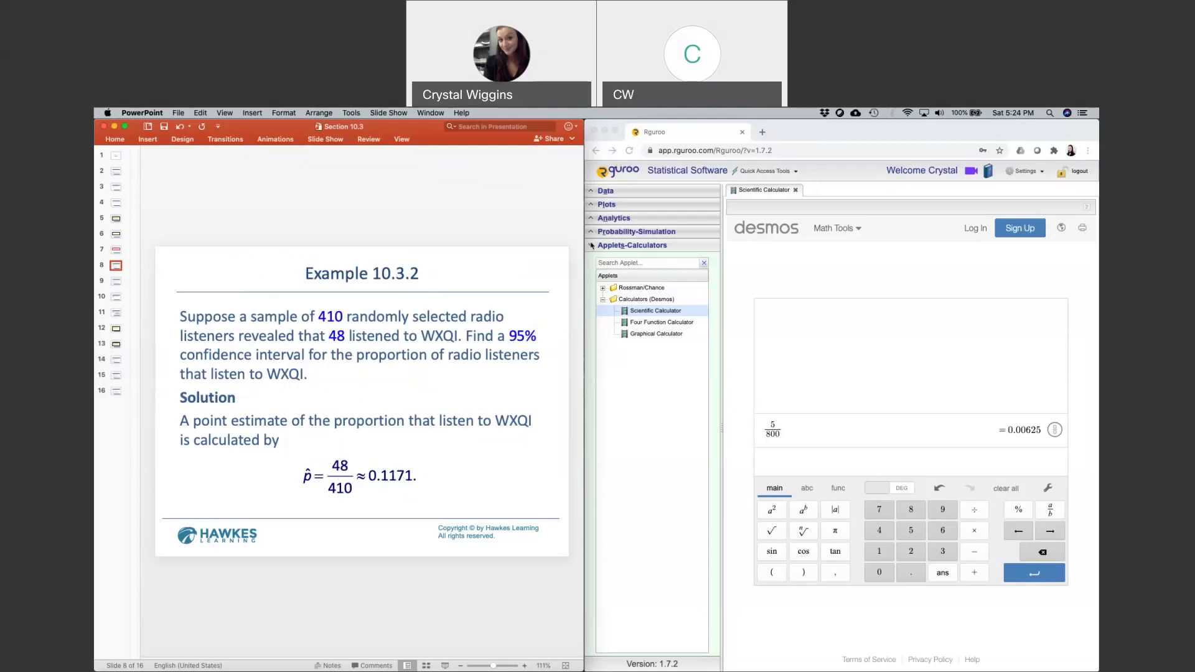
Collapse Applets-Calculators and open Analytics > Analysis > Proportion Inference > One Population.
left_click(592, 245)
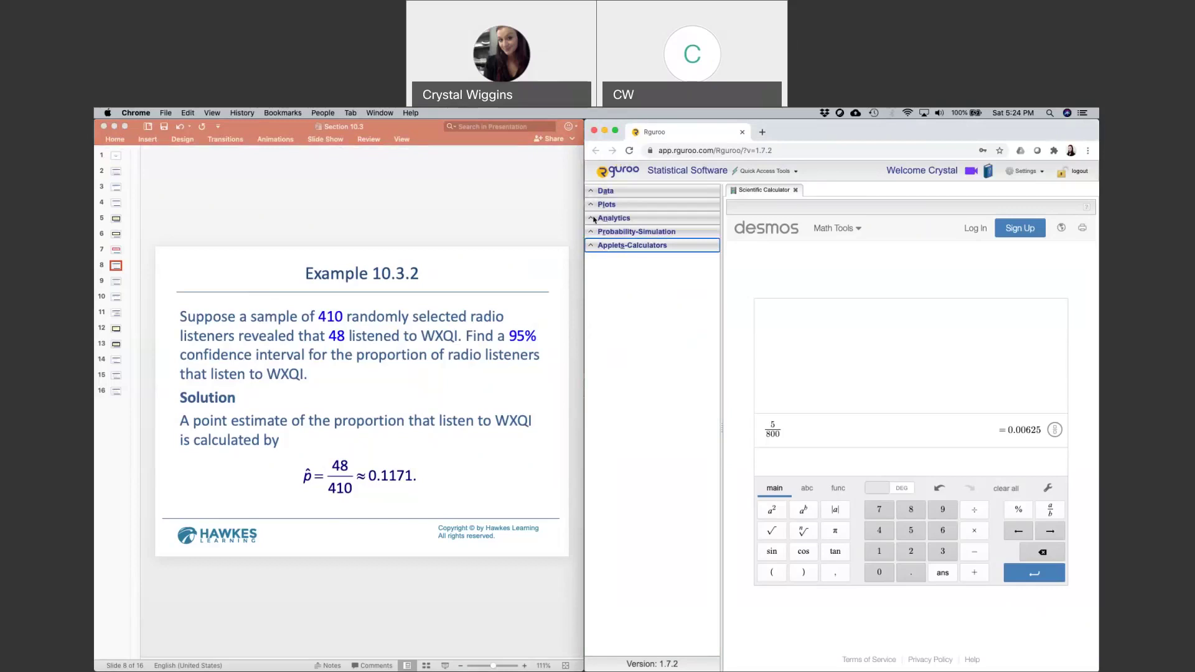
left_click(590, 219)
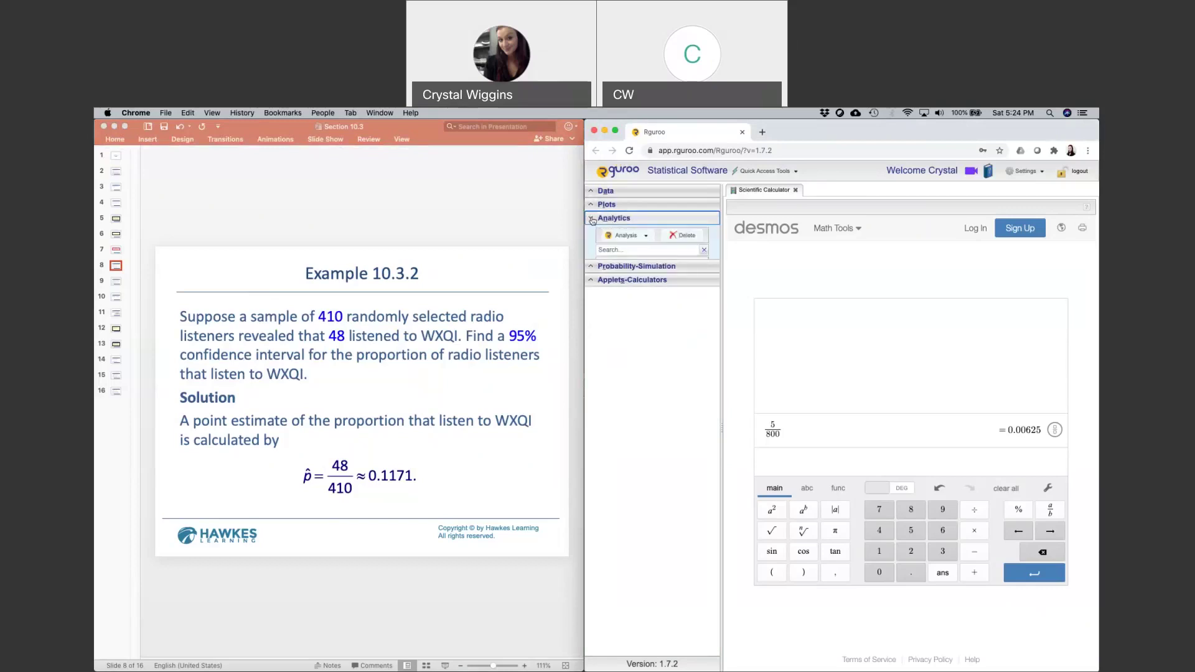
left_click(647, 237)
mouse_move(663, 251)
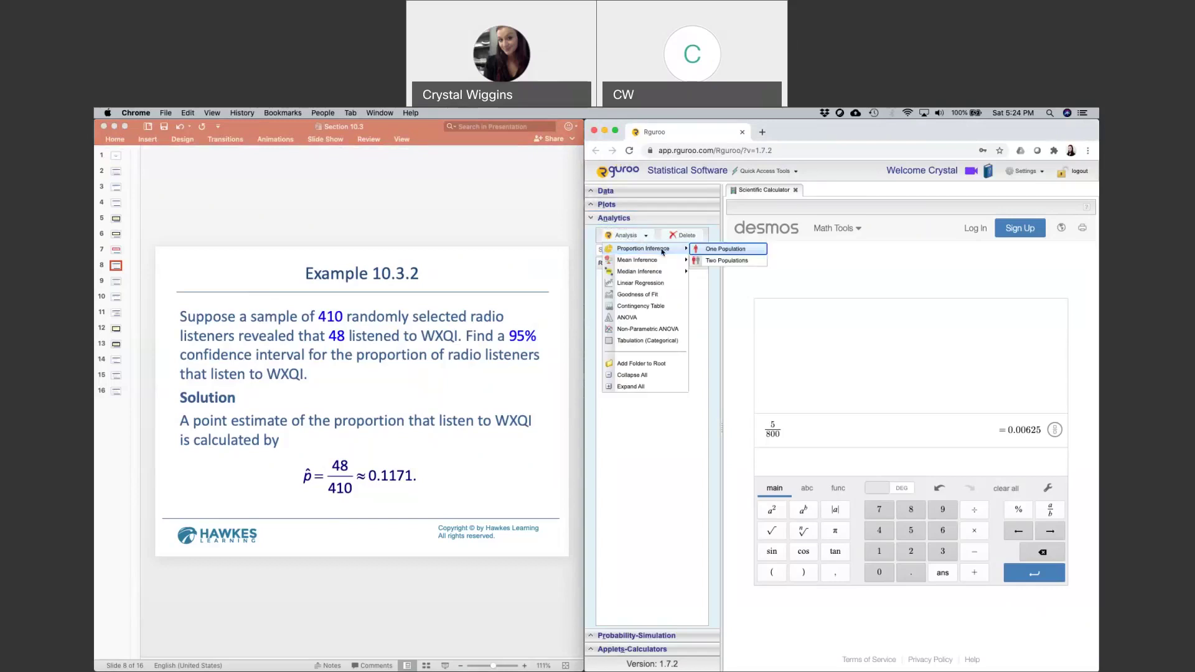
left_click(708, 252)
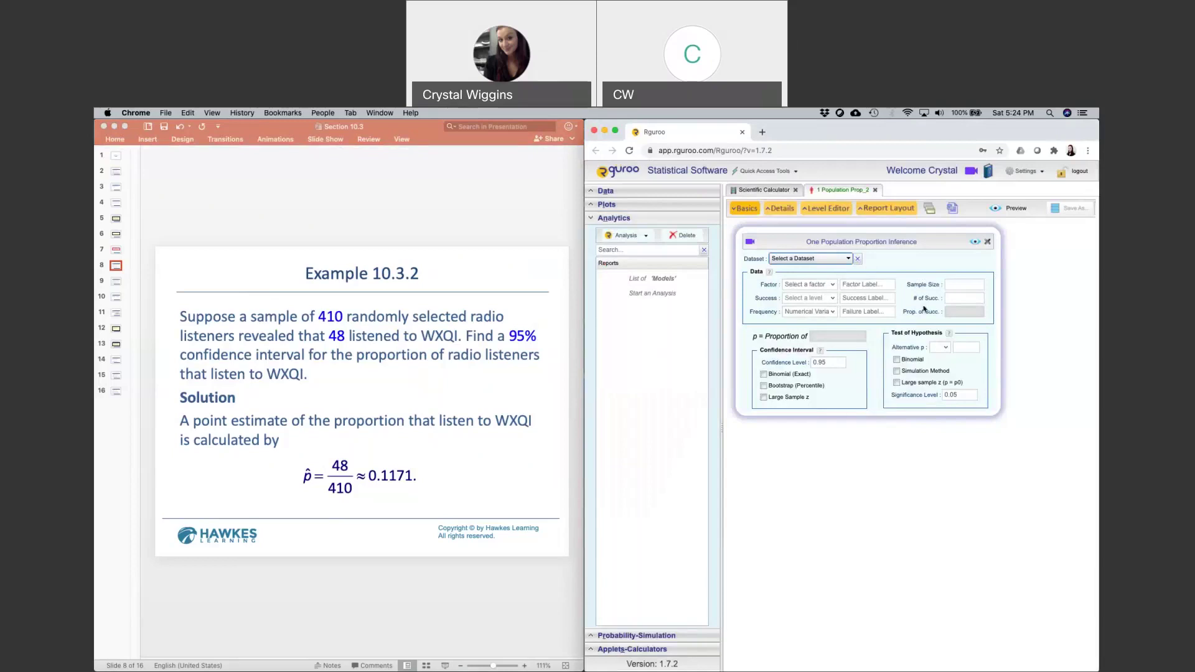
Enter sample size 410 labelled 'radio listeners' and 48 successes labelled WXQI.
left_click(953, 284)
left_click(873, 284)
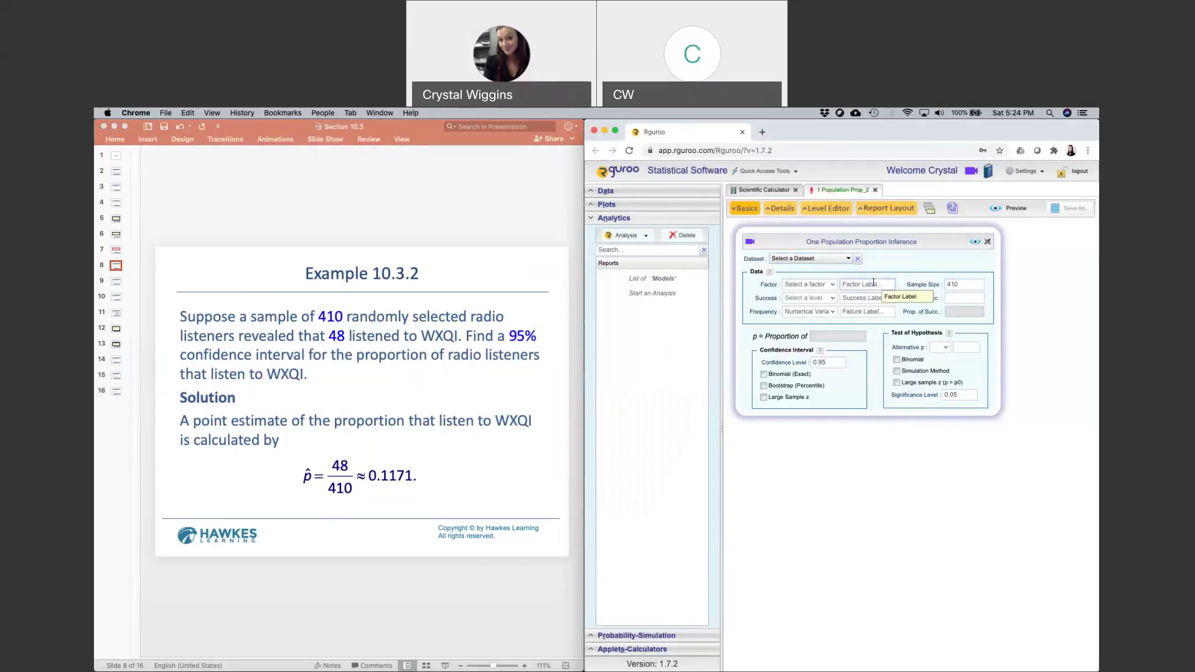
type("radio listeners")
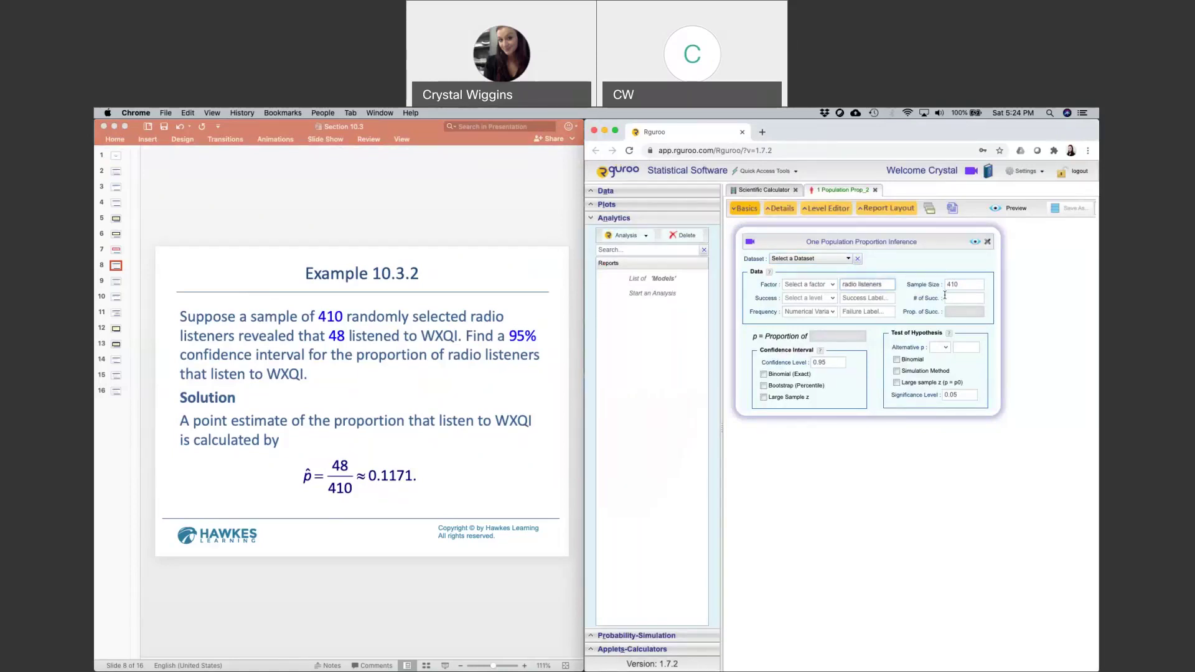
left_click(957, 297)
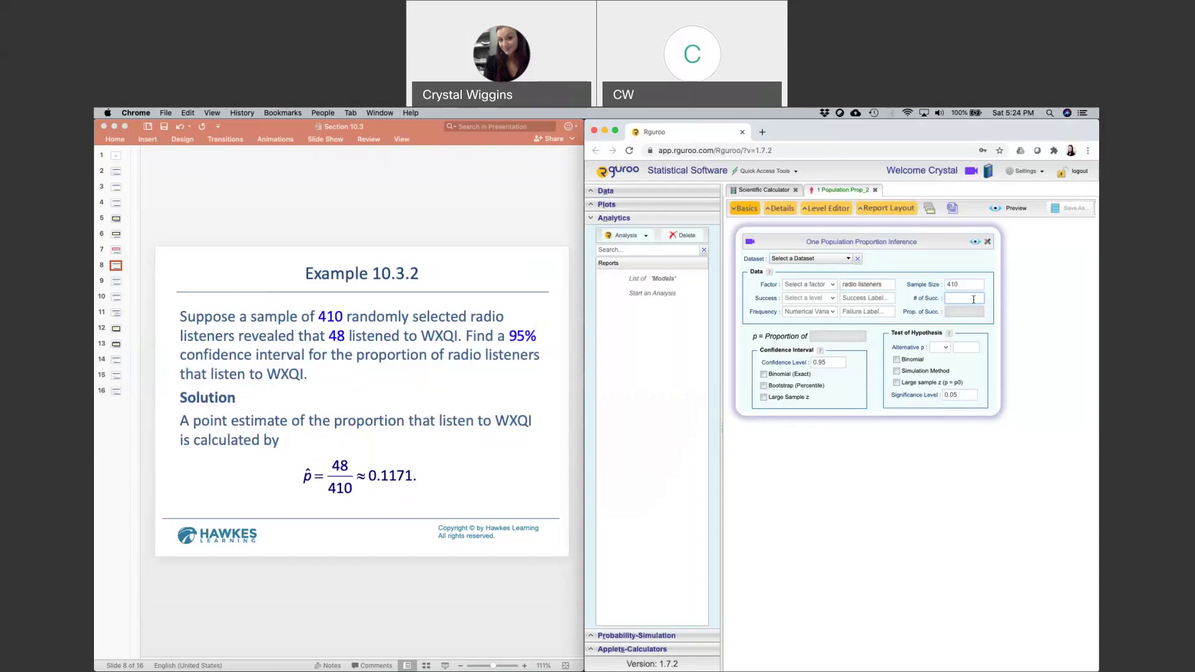
type("48")
left_click(969, 298)
left_click(872, 299)
left_click(864, 299)
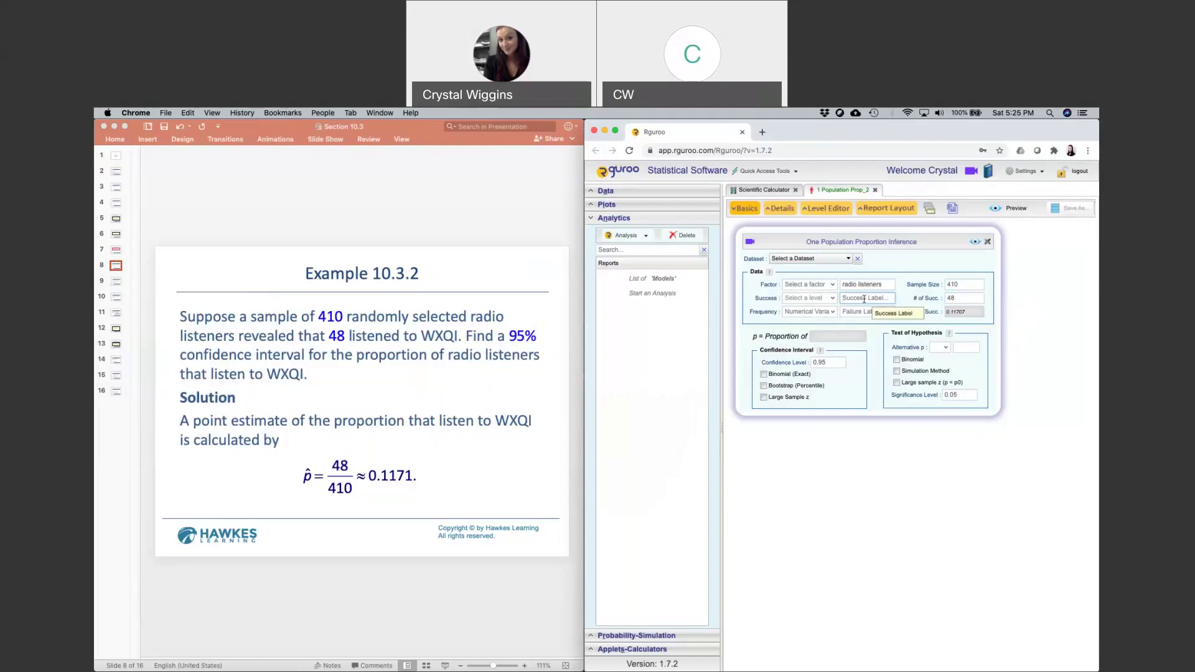
type("WXQI")
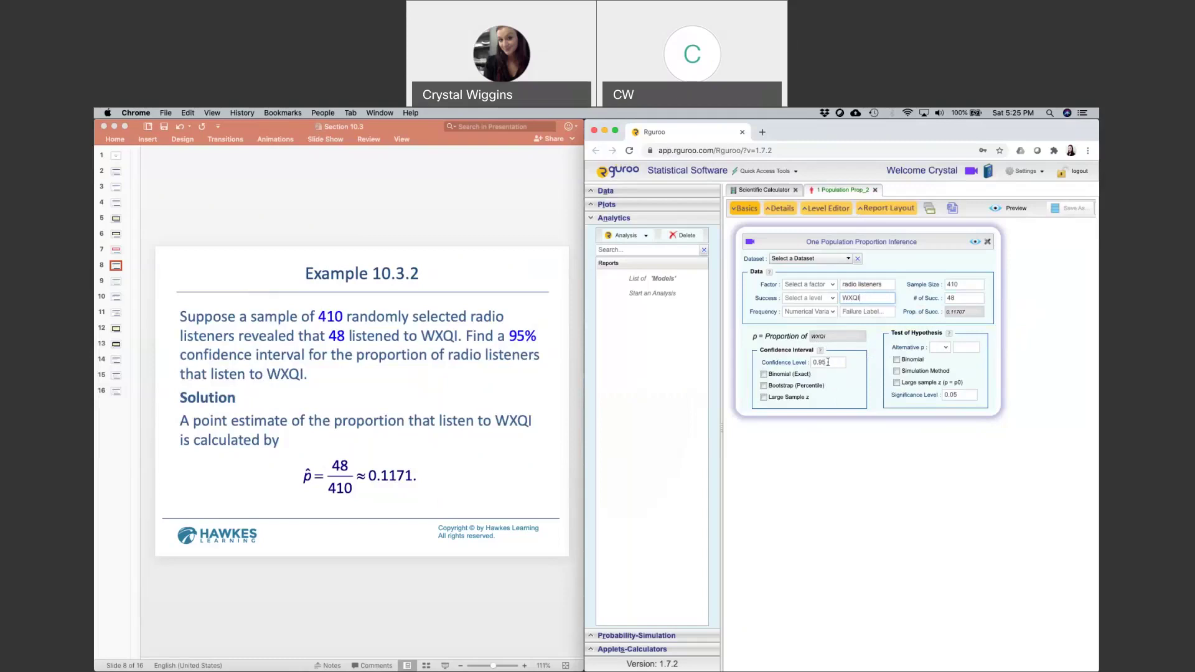
Turn on the Large Sample z interval at 0.95 confidence and preview the report.
left_click(828, 362)
left_click(765, 399)
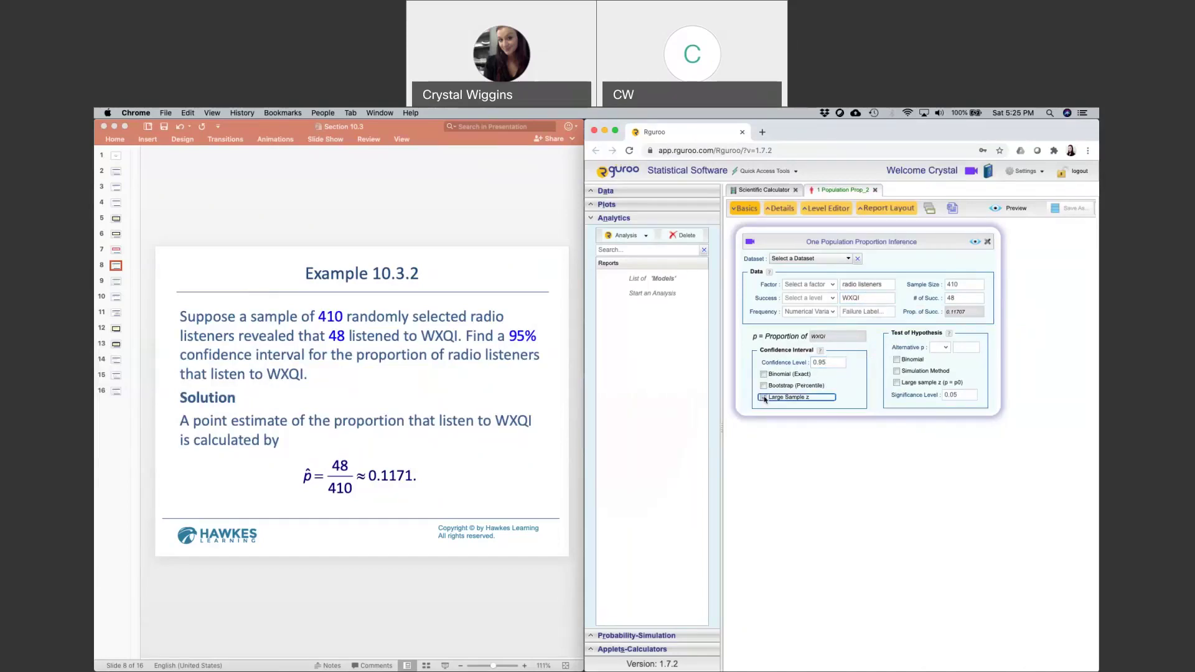
left_click(764, 398)
left_click(971, 243)
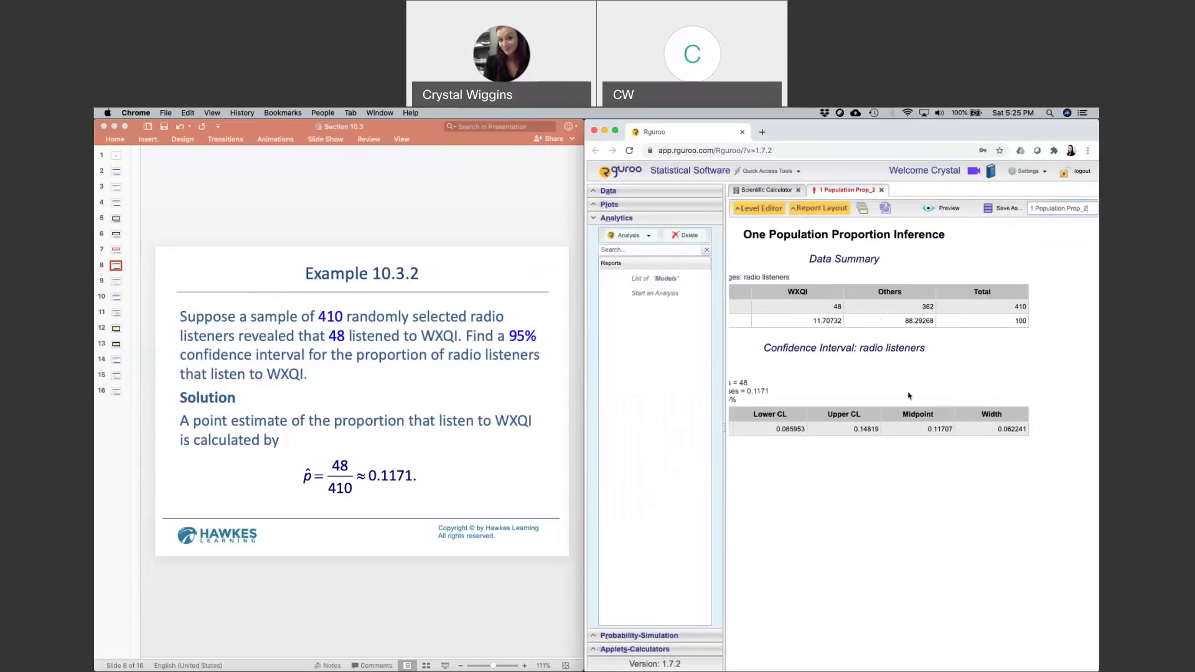
Widen the browser window to show the full interval report: midpoint 0.11707, width 0.062241.
key("super+a")
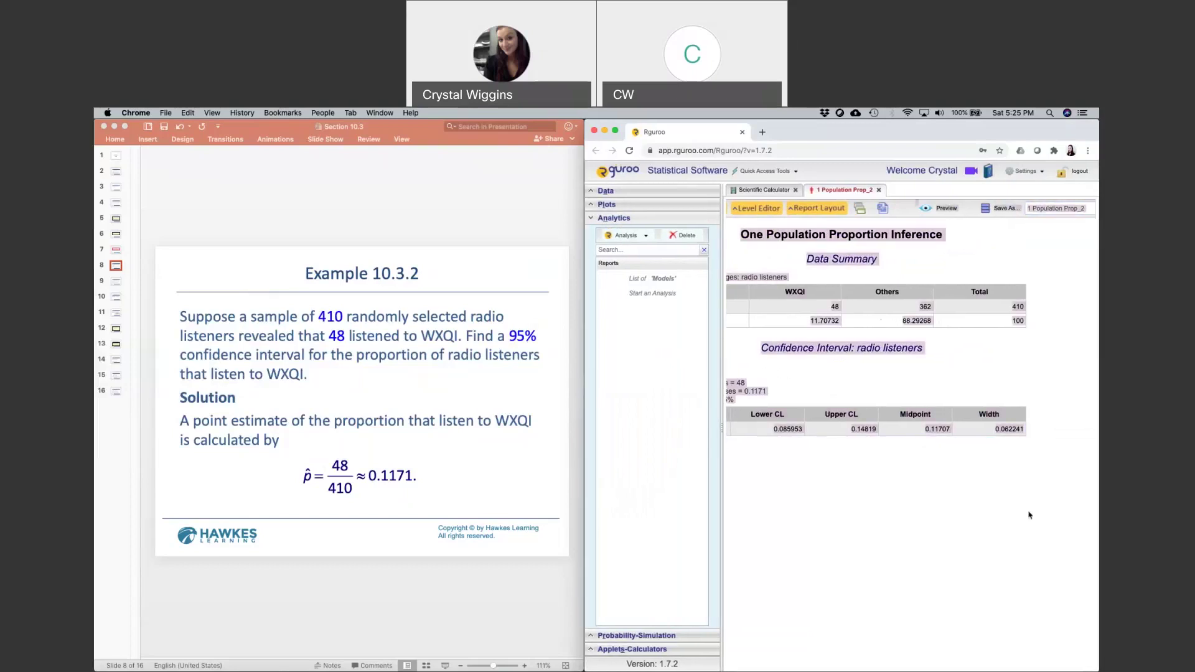
left_click(591, 417)
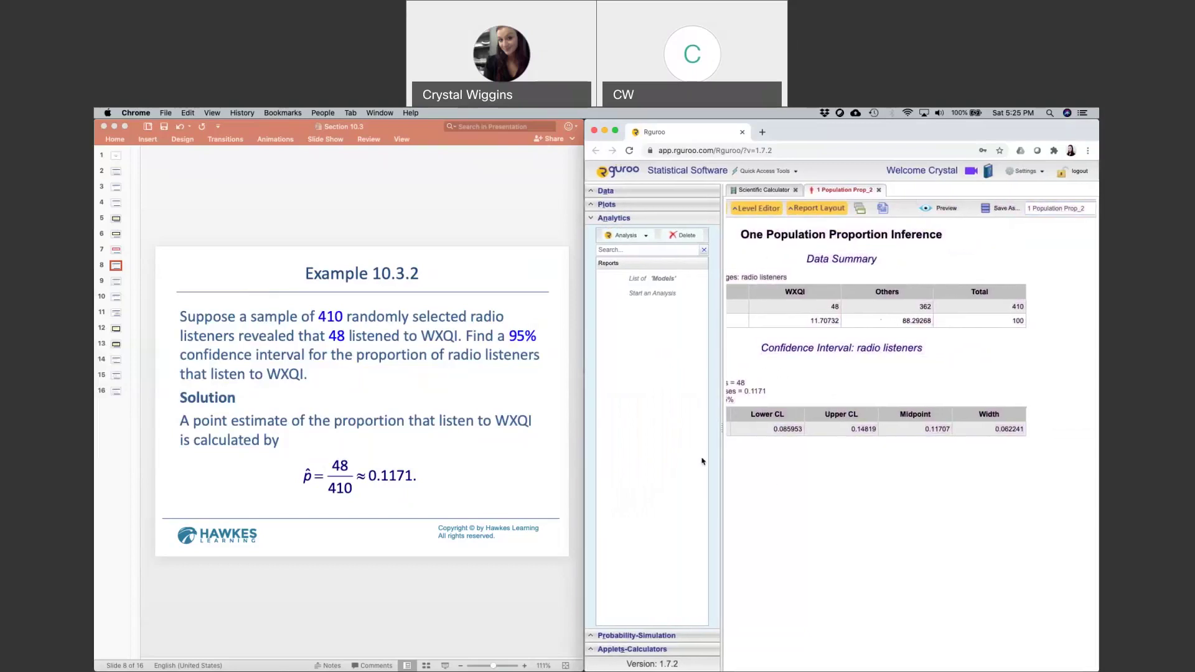
left_click_drag(591, 418, 508, 417)
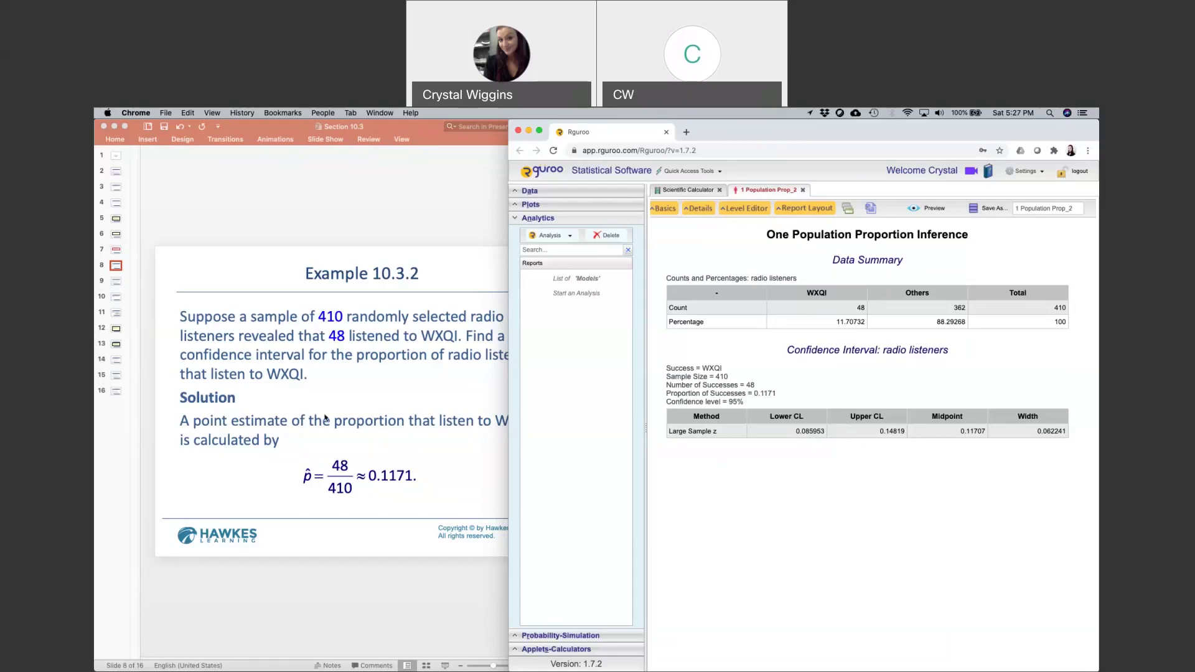
Show slide 9, Example 10.3.2 (cont.), with the 0.1171 estimate and 0.0312 margin of error.
left_click(259, 456)
left_click(130, 283)
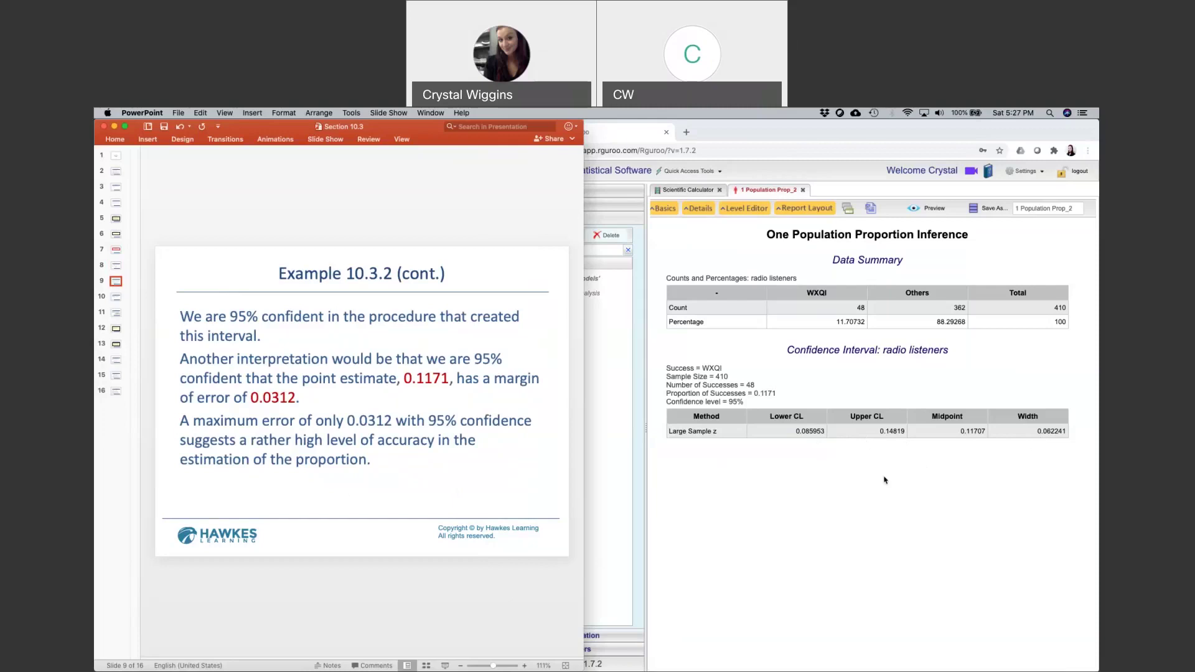
Bring the Rguroo confidence-interval report in front of PowerPoint's slide 9.
left_click(676, 429)
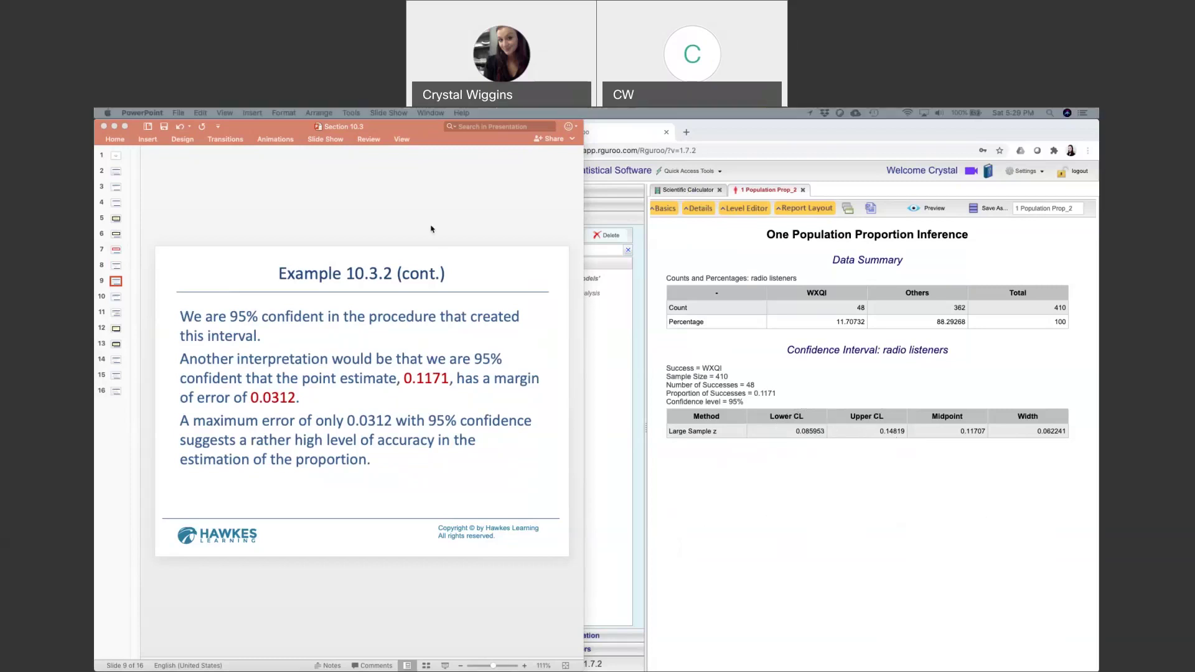
Compute 0.14819 − 0.11707 = 0.03112 in Rguroo's scientific calculator, checking the report's confidence limits.
left_click(699, 193)
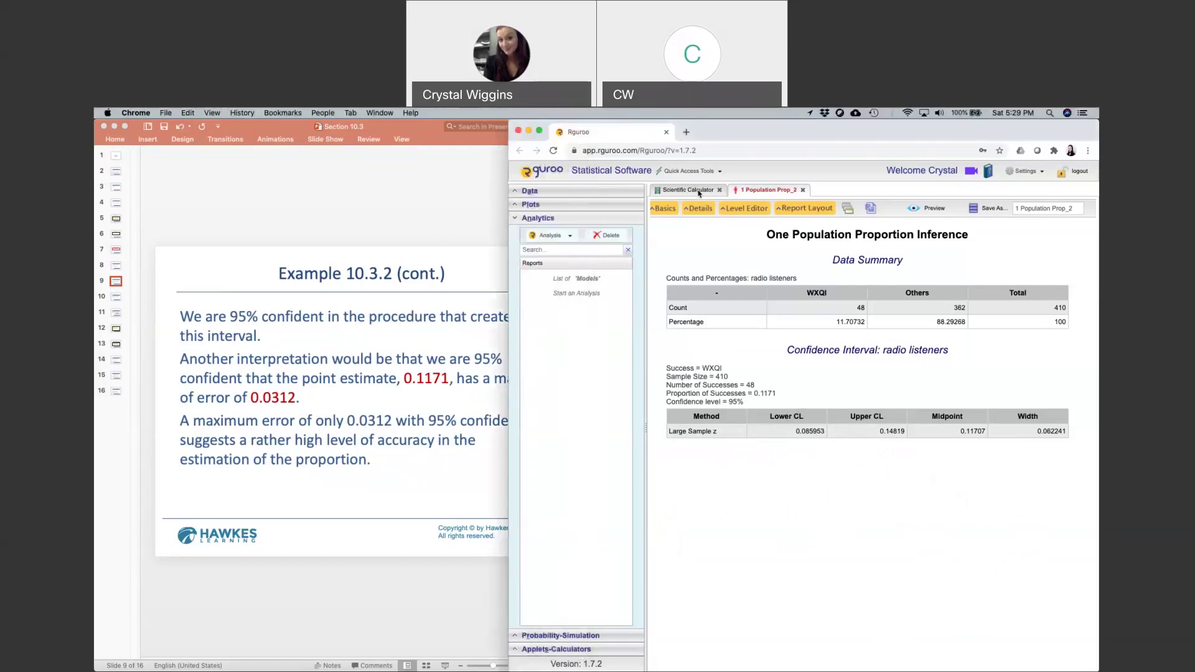
left_click(699, 191)
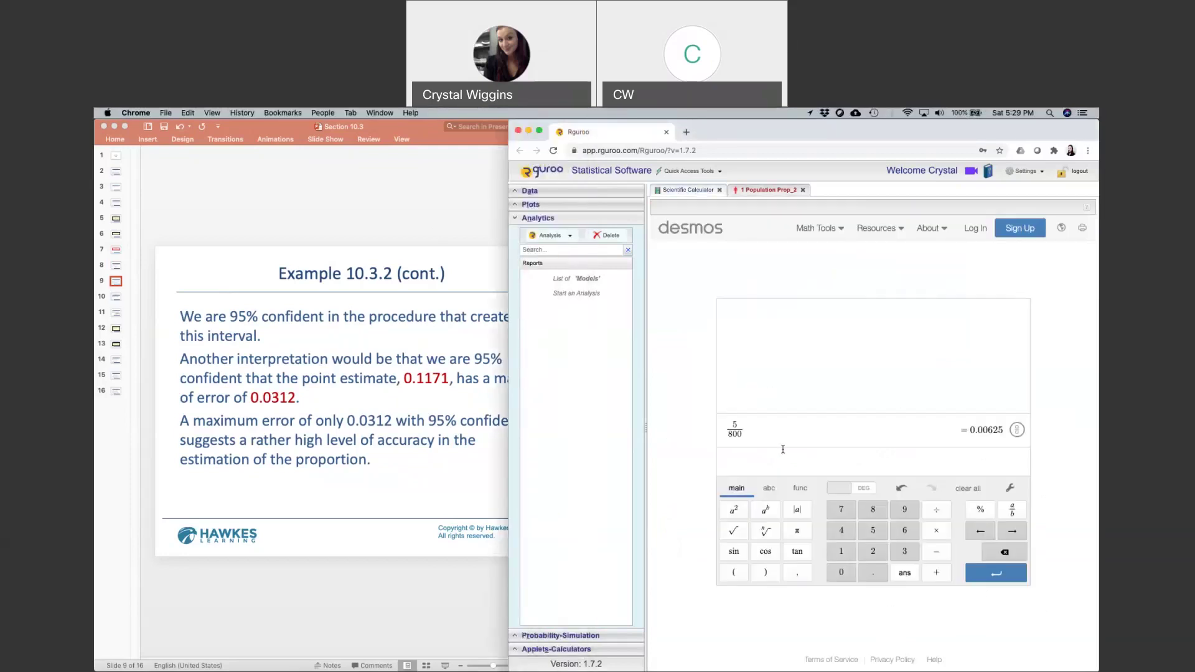
left_click(772, 461)
type("0.1")
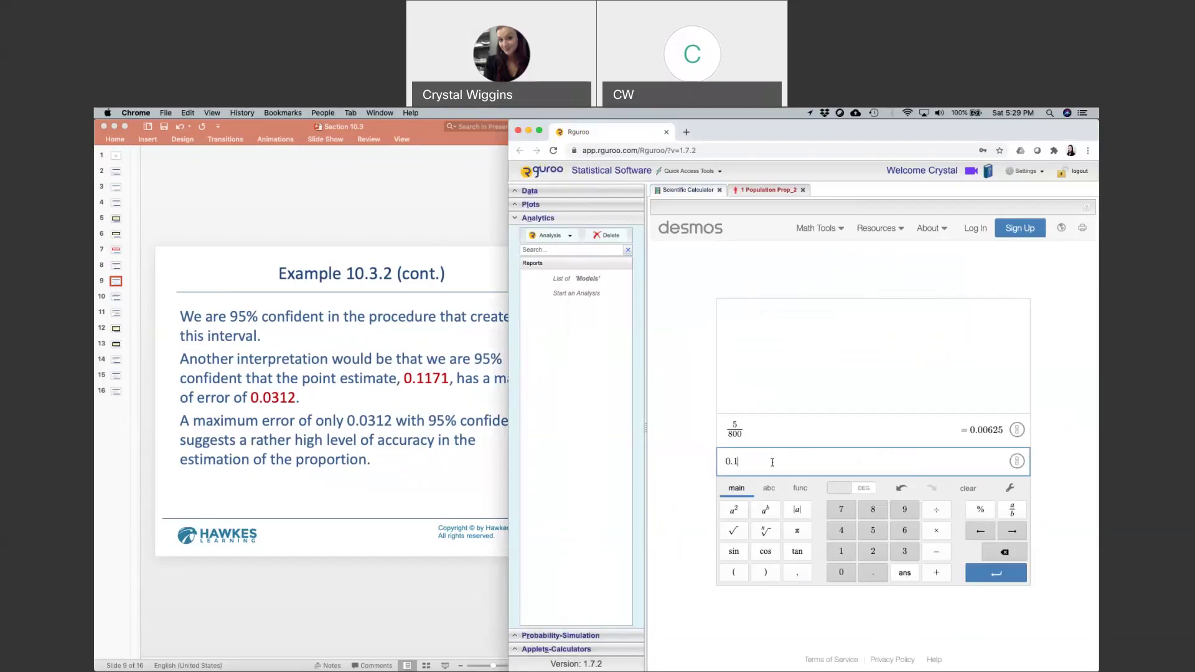
type("4819")
left_click(769, 190)
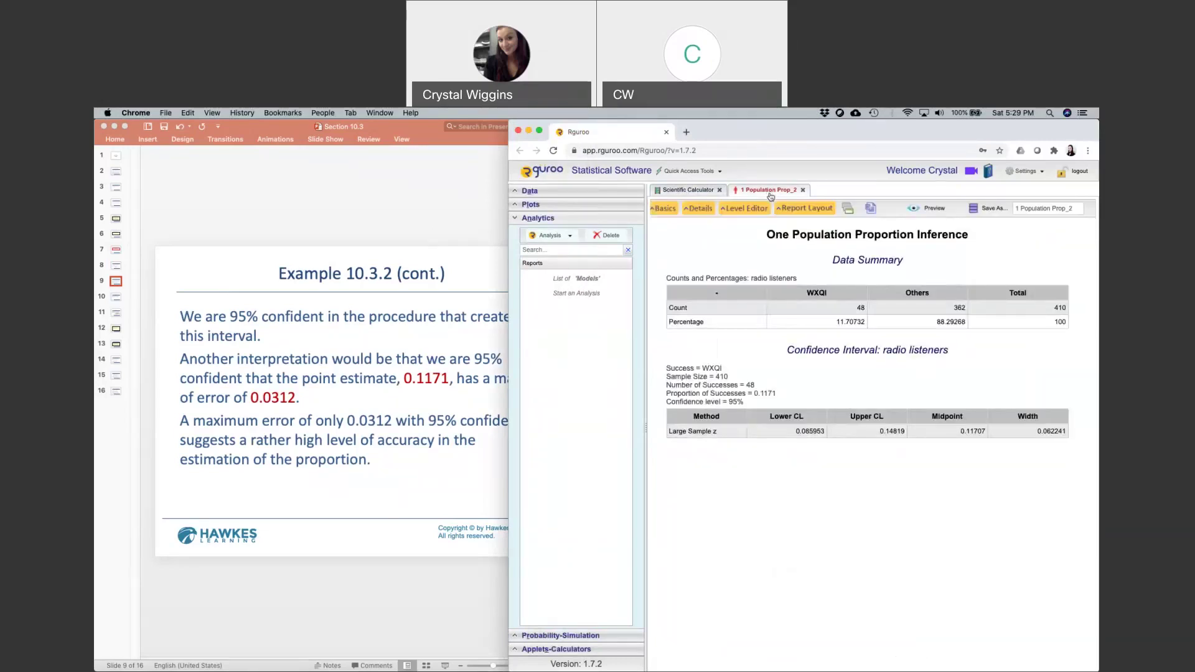
left_click(673, 194)
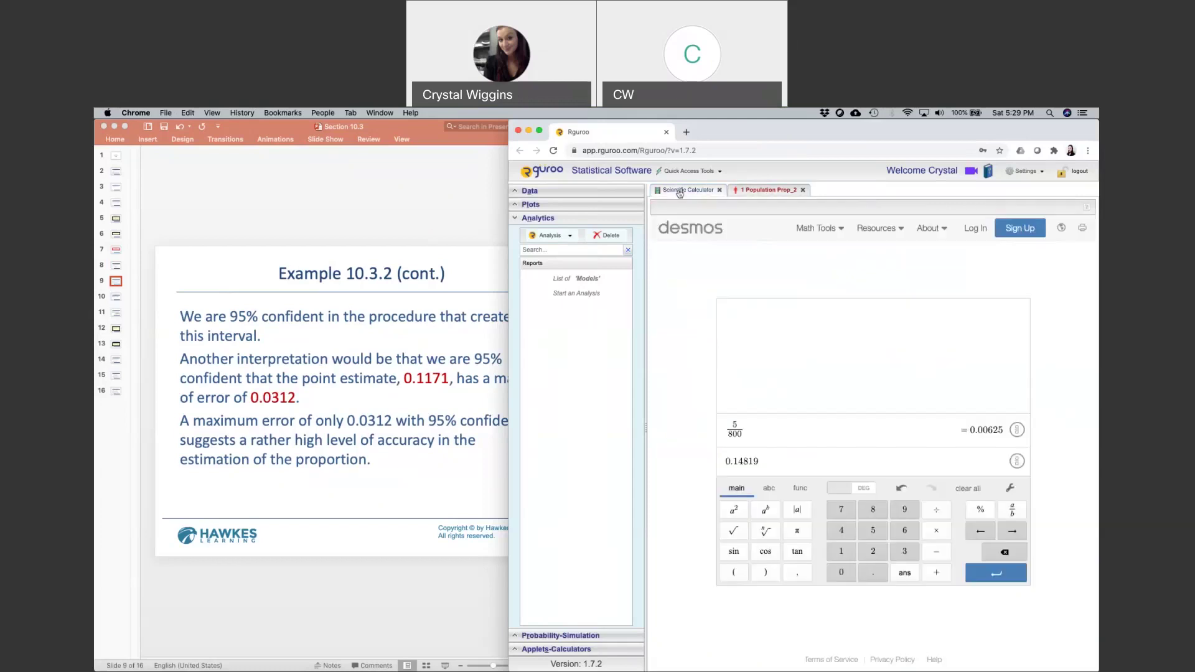
left_click(788, 459)
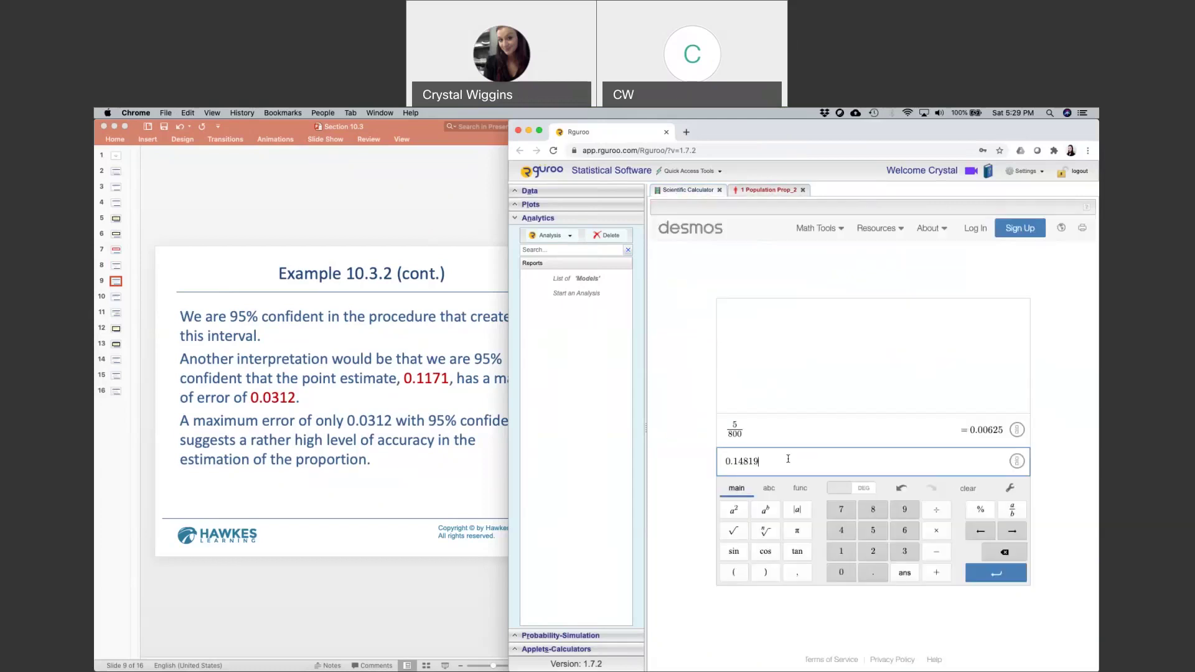
type("-0")
type(".11")
type("71")
key("BackSpace")
type("07")
left_click(274, 547)
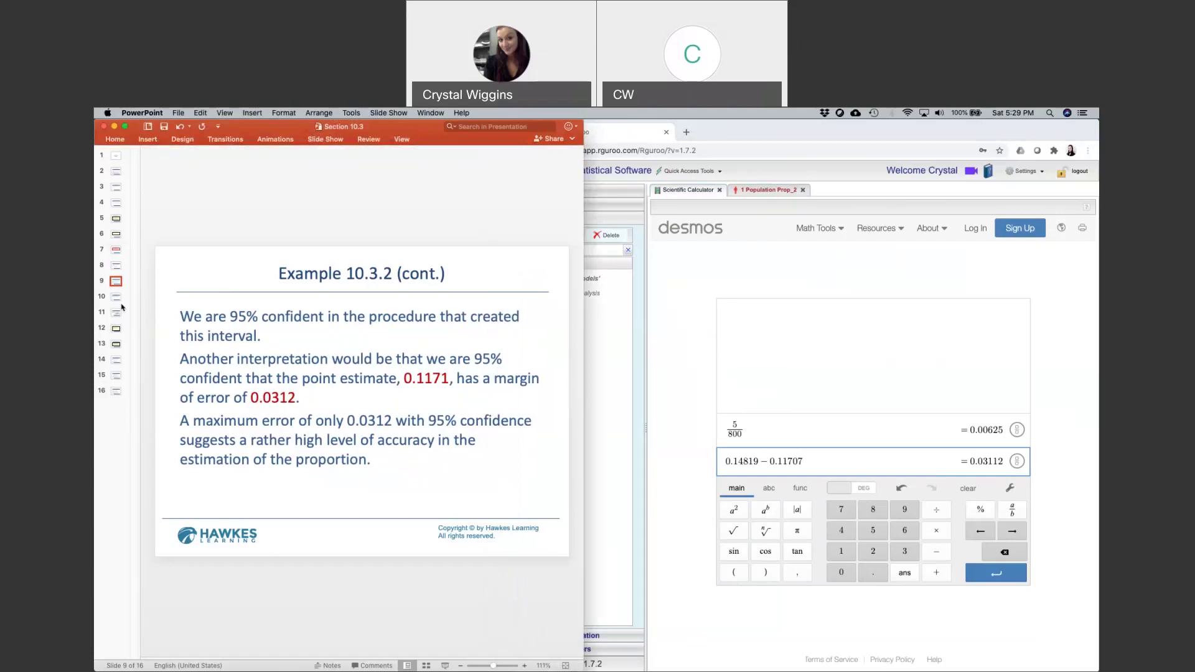
Show slide 10, Example 10.3.3: 1054 of 1550 U.S. adults use Facebook.
left_click(117, 298)
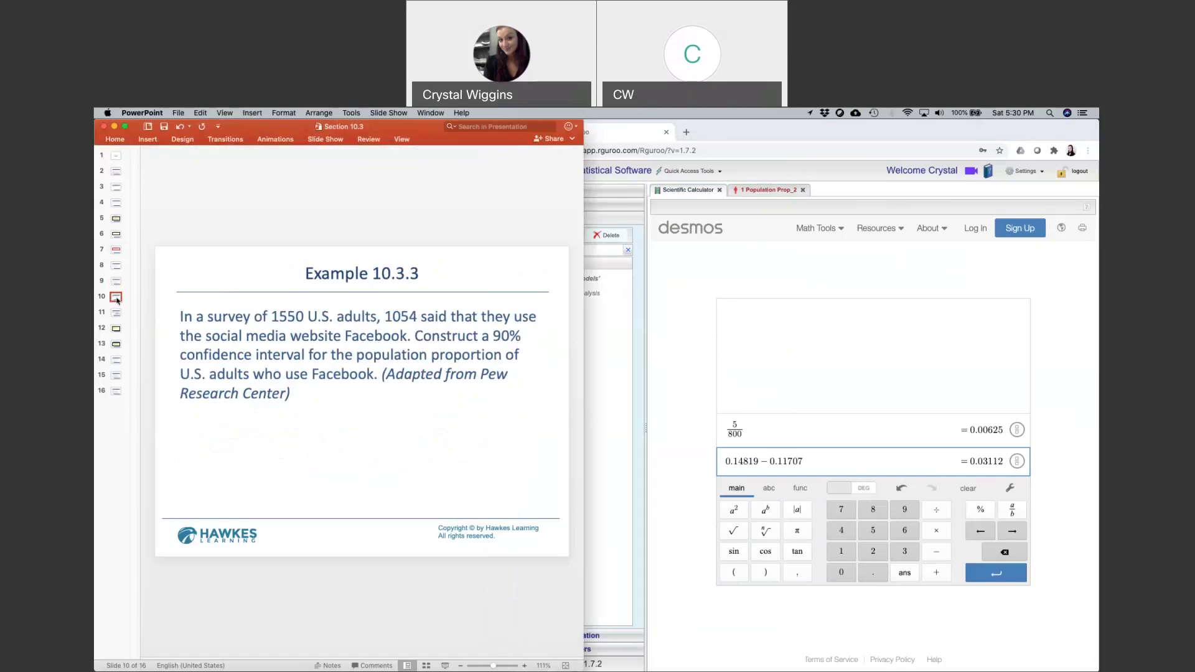
Review the previous proportion report in Rguroo, then start a new one-population proportion analysis.
left_click(682, 280)
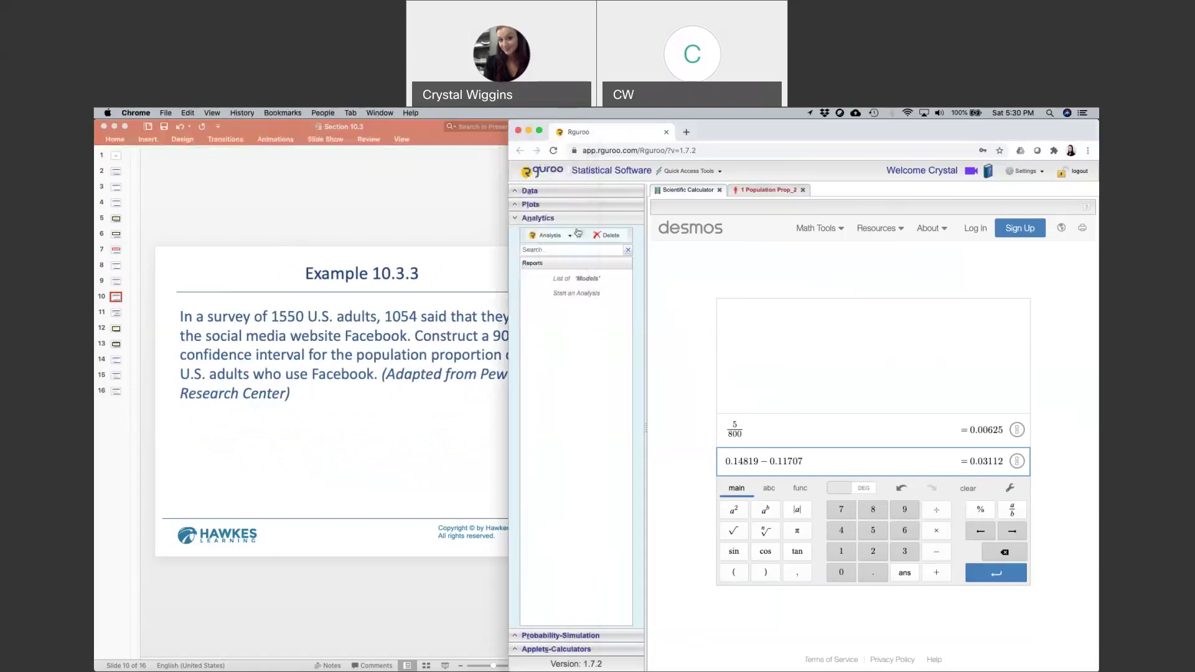
left_click(760, 189)
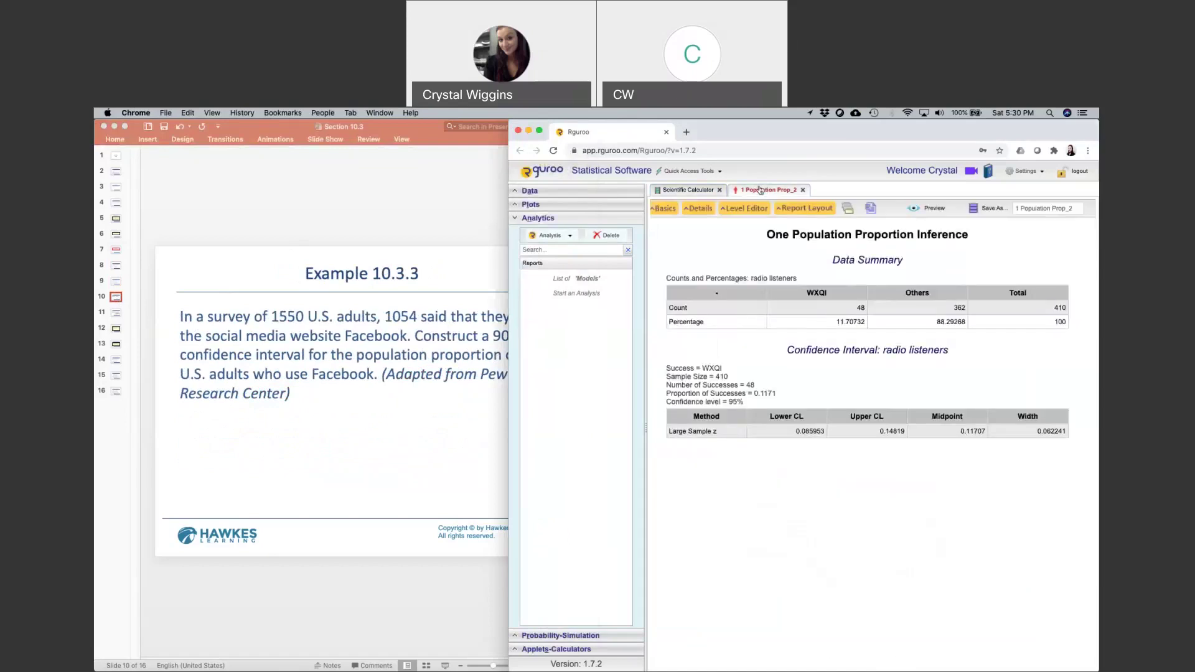
left_click(664, 209)
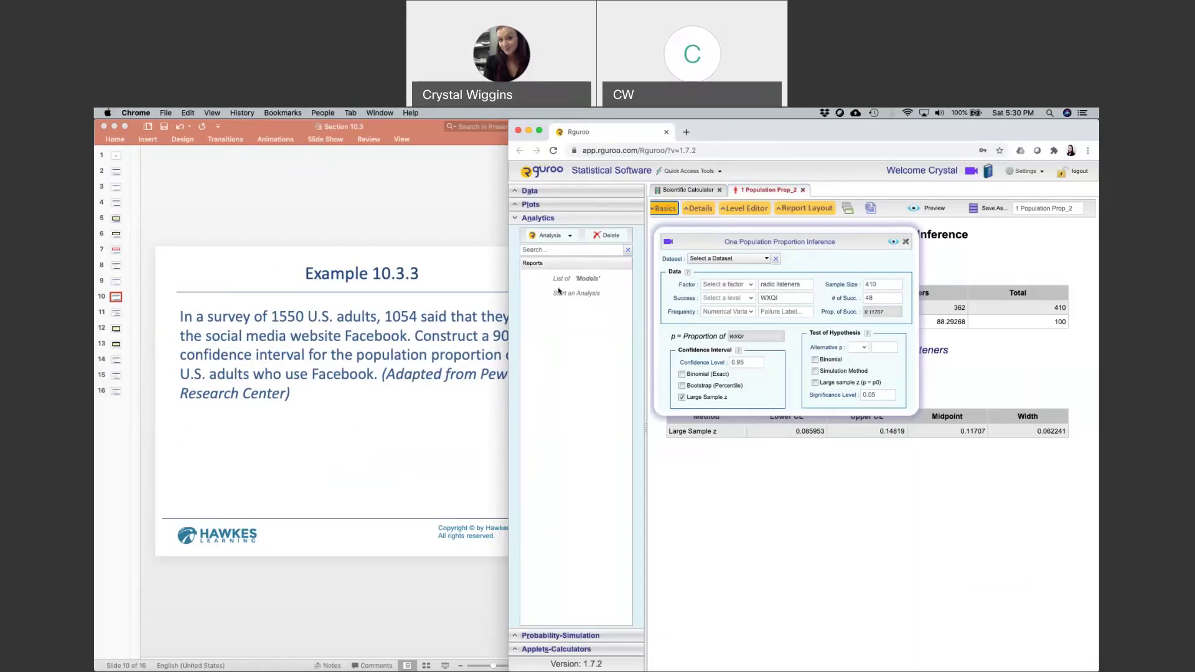
left_click(663, 211)
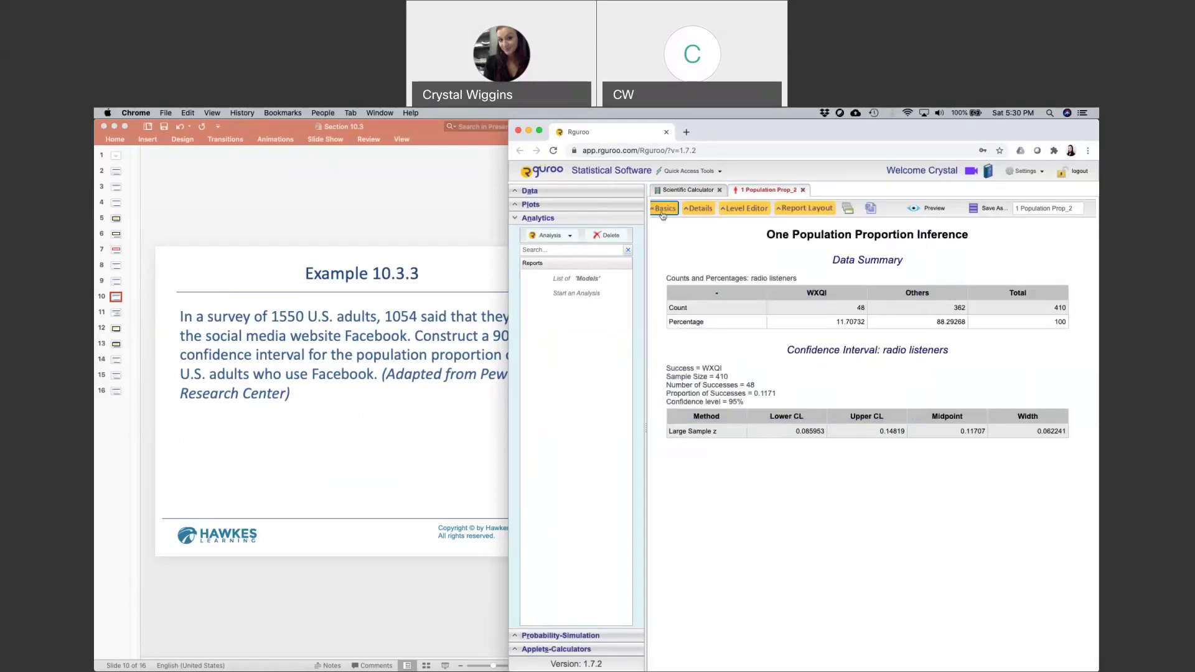
left_click(570, 236)
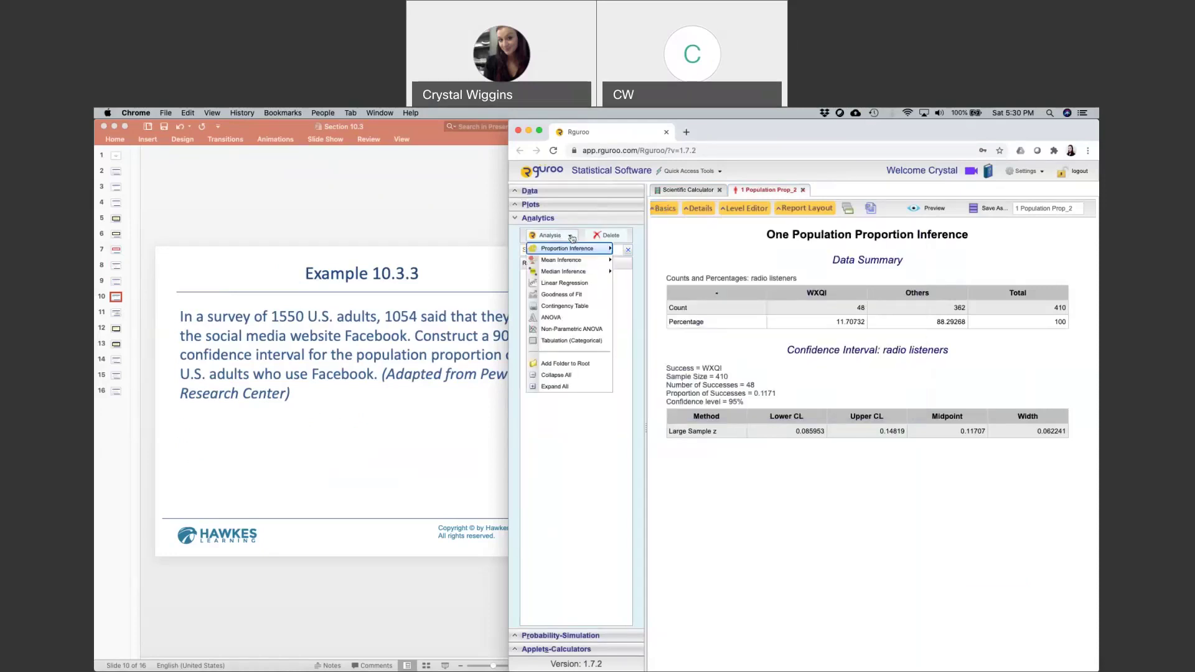
mouse_move(574, 249)
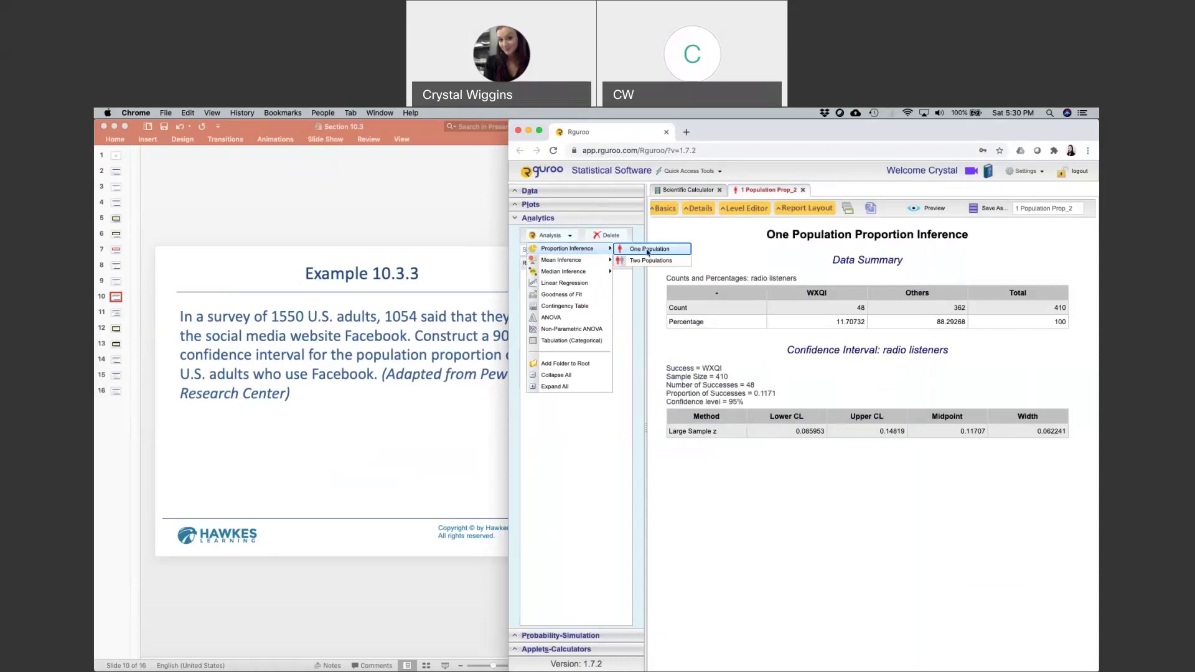
left_click(646, 250)
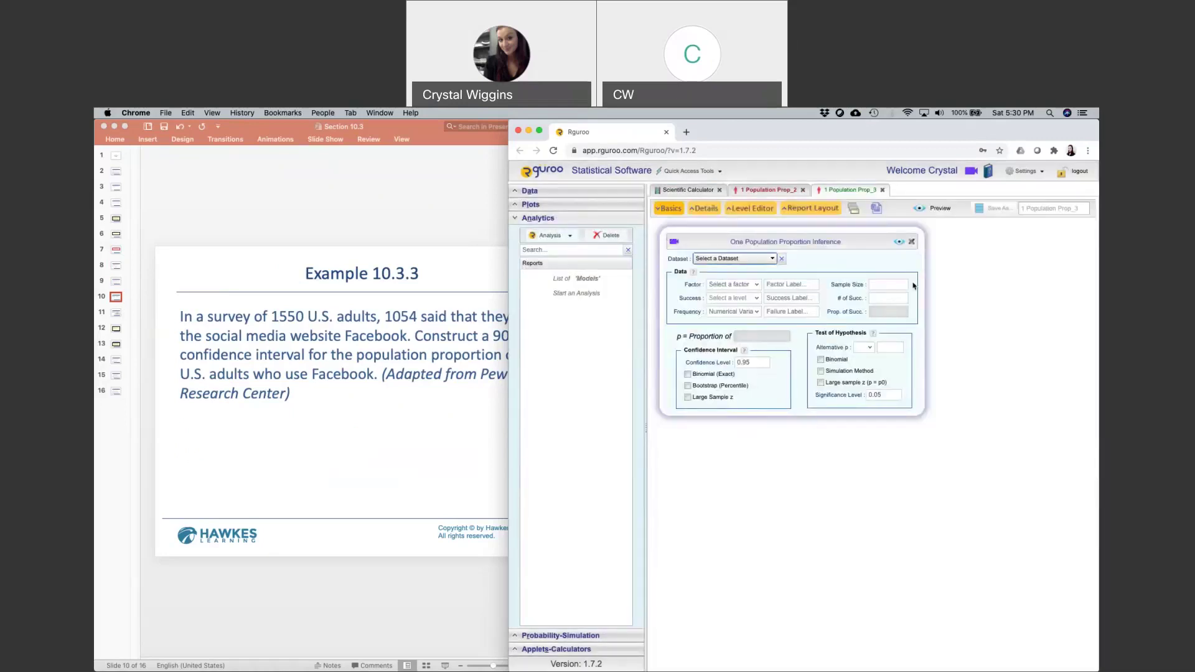
Enter sample size 1550 (US Adults), 1054 successes (Facebook), 90% confidence, large-sample z, and preview.
left_click(897, 284)
type("1550")
left_click(805, 284)
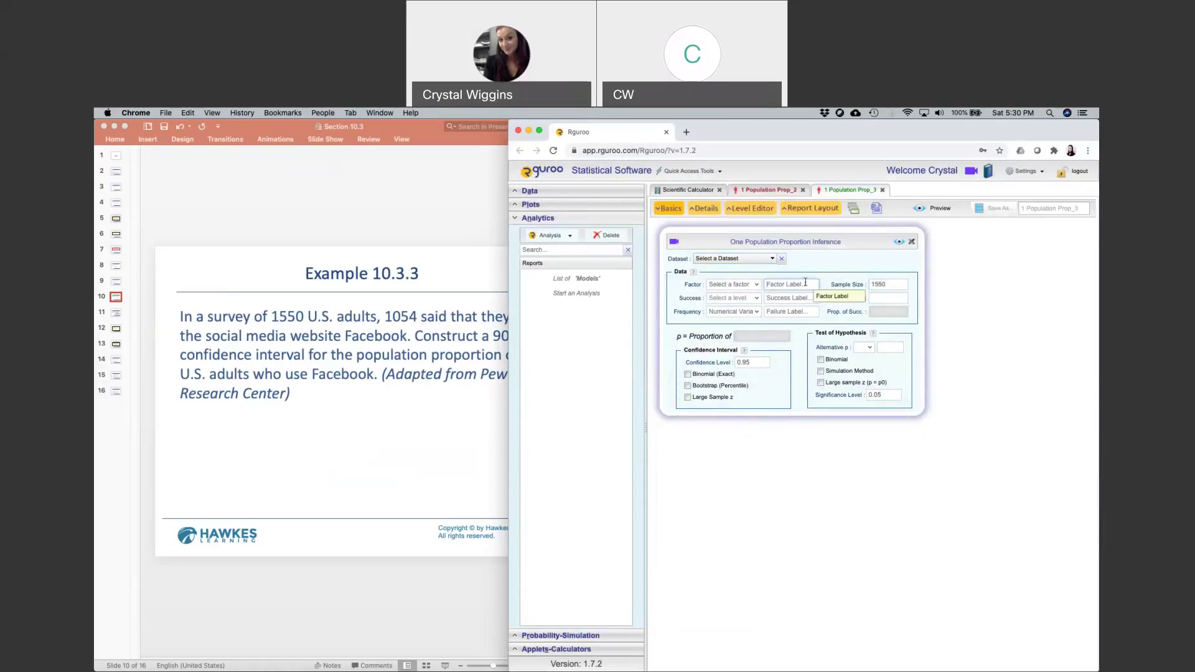
type("US Adults")
left_click(877, 299)
type("1054")
left_click(790, 299)
type("Facebook")
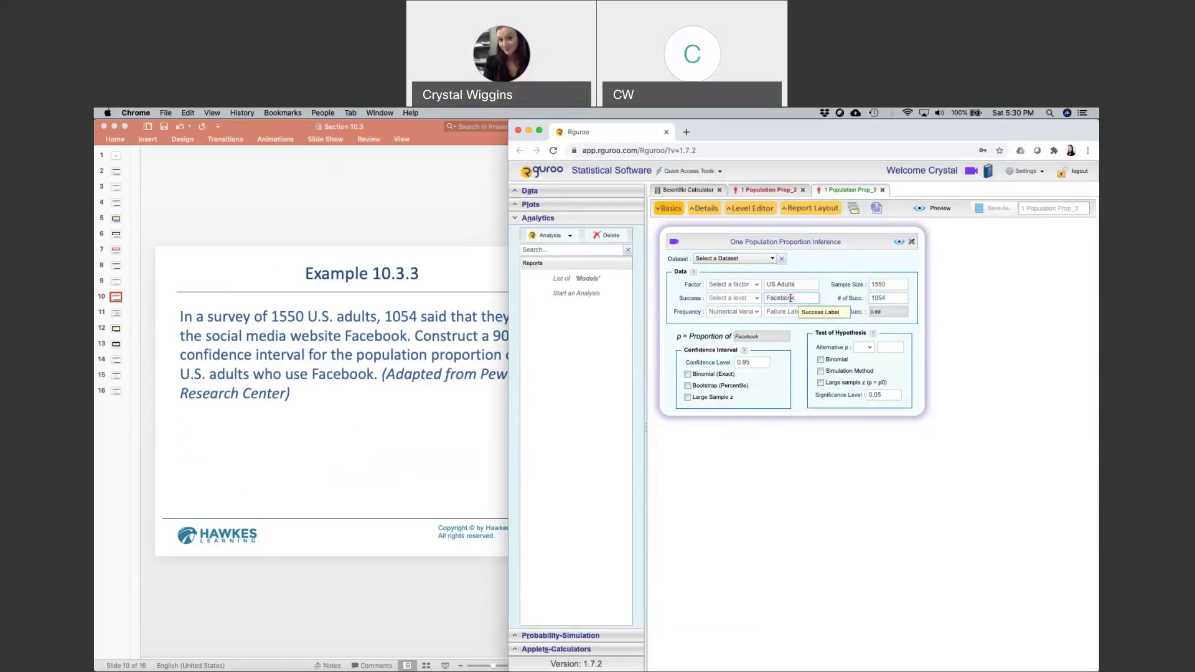
left_click(754, 362)
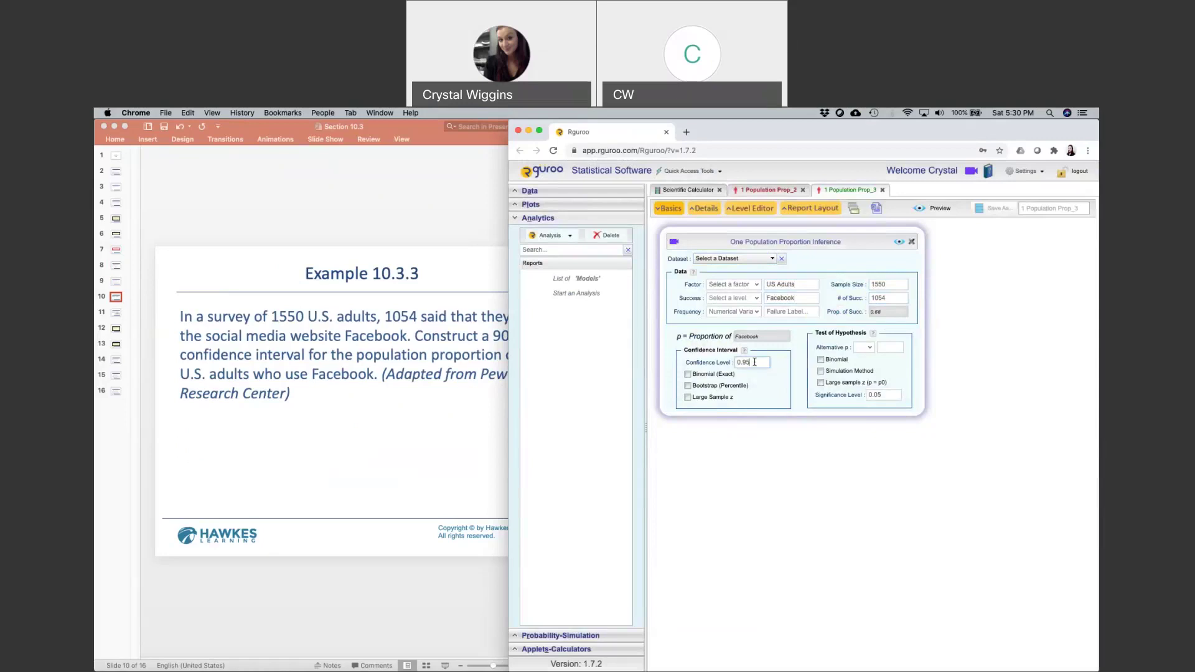
left_click(688, 397)
left_click(898, 242)
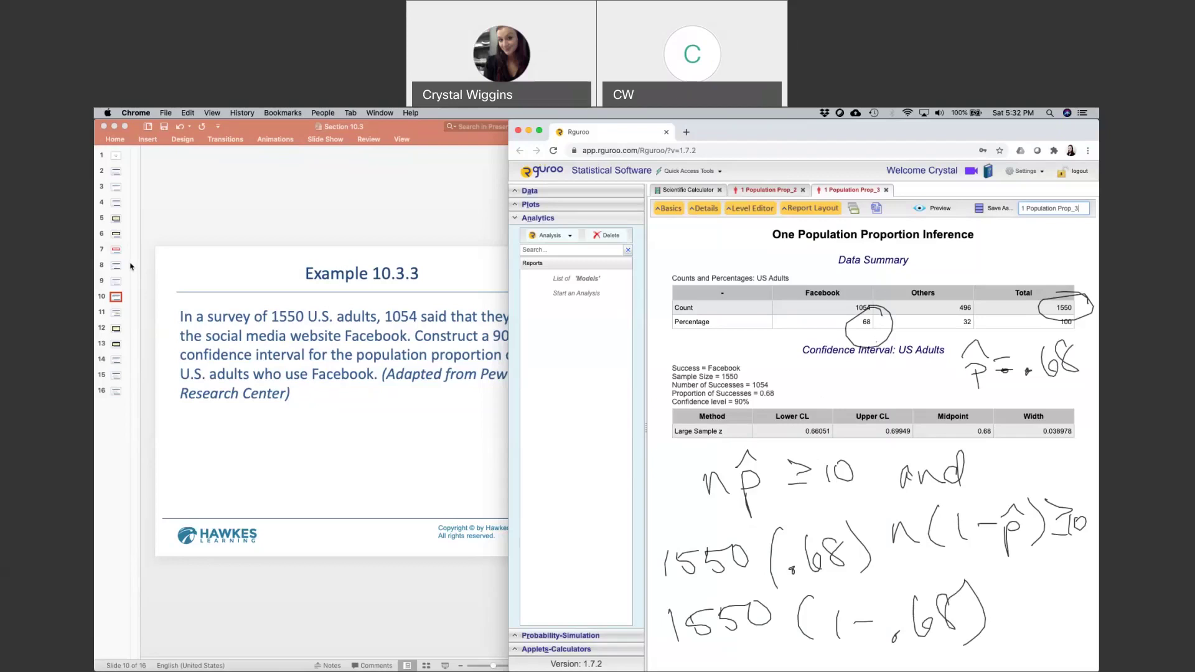
Clear the handwritten np̂ ≥ 10 check from over the Rguroo report.
key("Escape")
Go back to slide 8, Example 10.3.2, beside the Rguroo results.
left_click(122, 287)
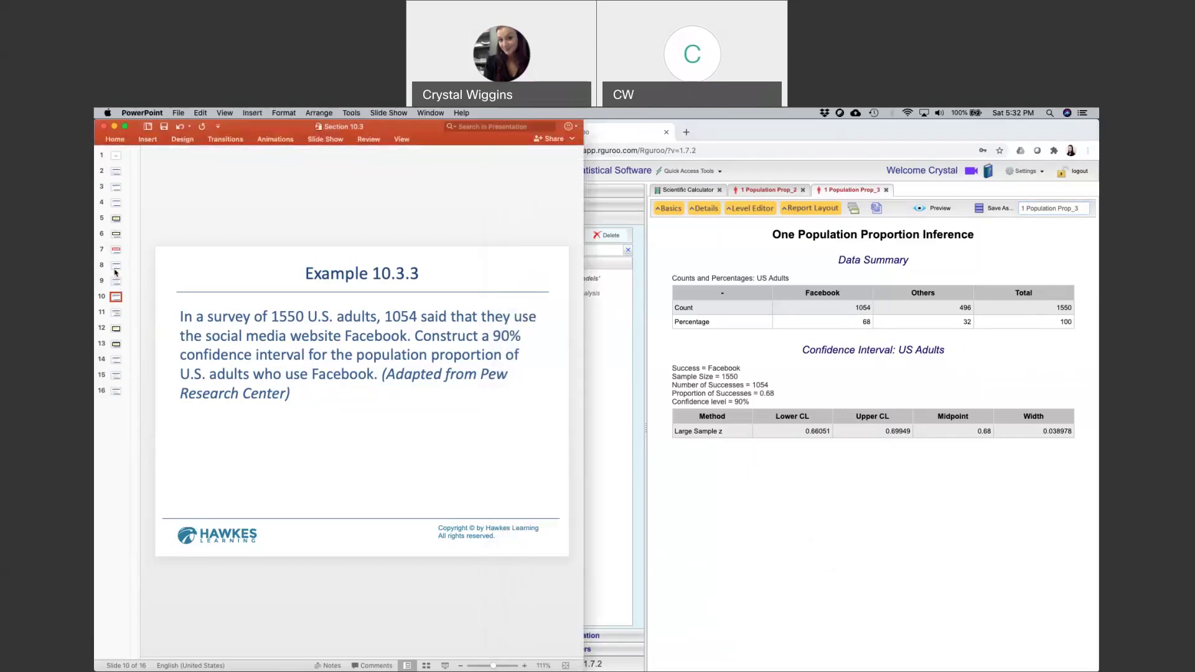
left_click(117, 267)
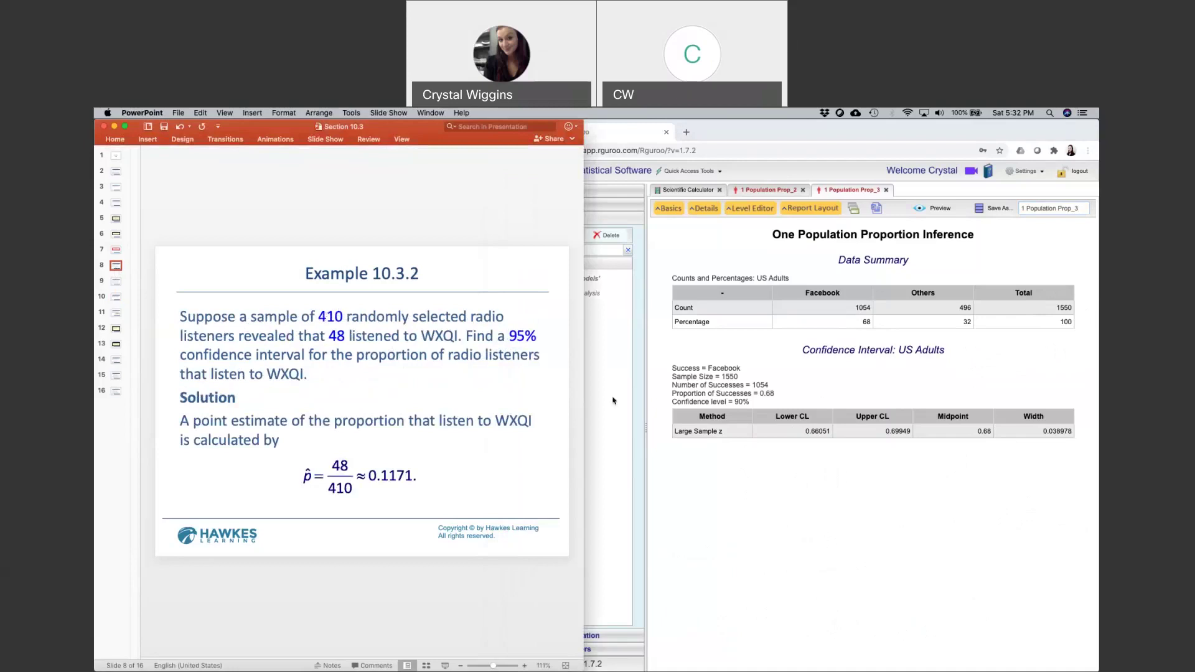
left_click(682, 430)
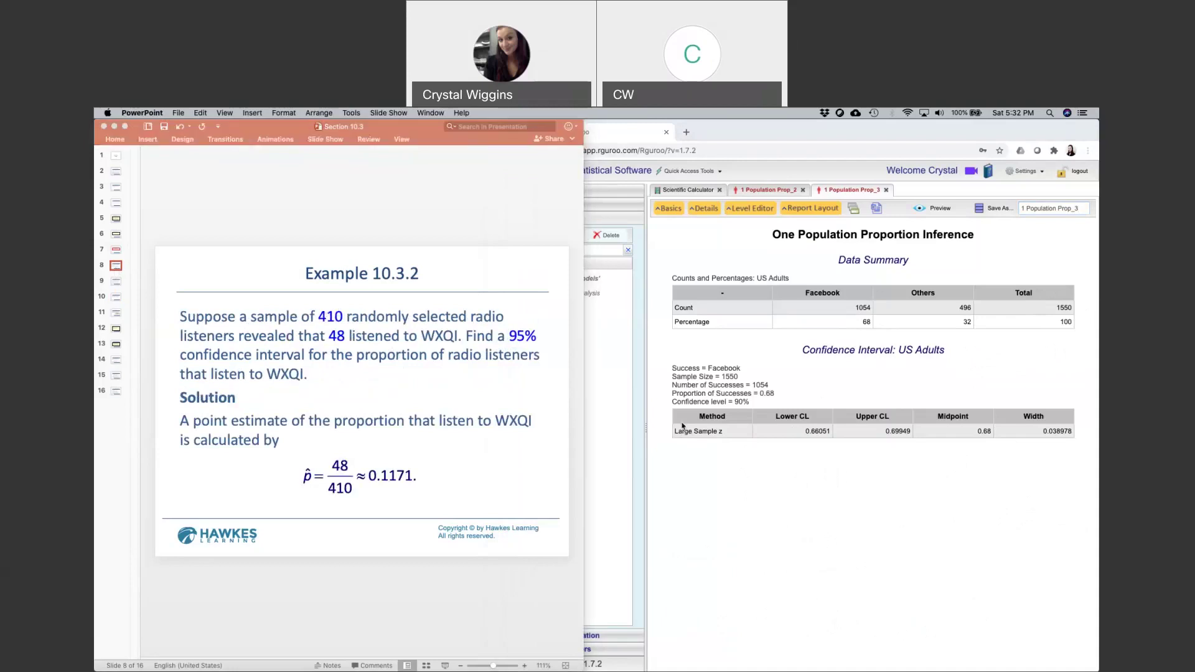
Annotate 410(0.1171) = 48 below the results and check it off as at least 10.
mouse_move(691, 453)
left_mouse_down()
mouse_move(708, 491)
mouse_move(730, 484)
left_mouse_up()
left_click_drag(742, 460, 797, 498)
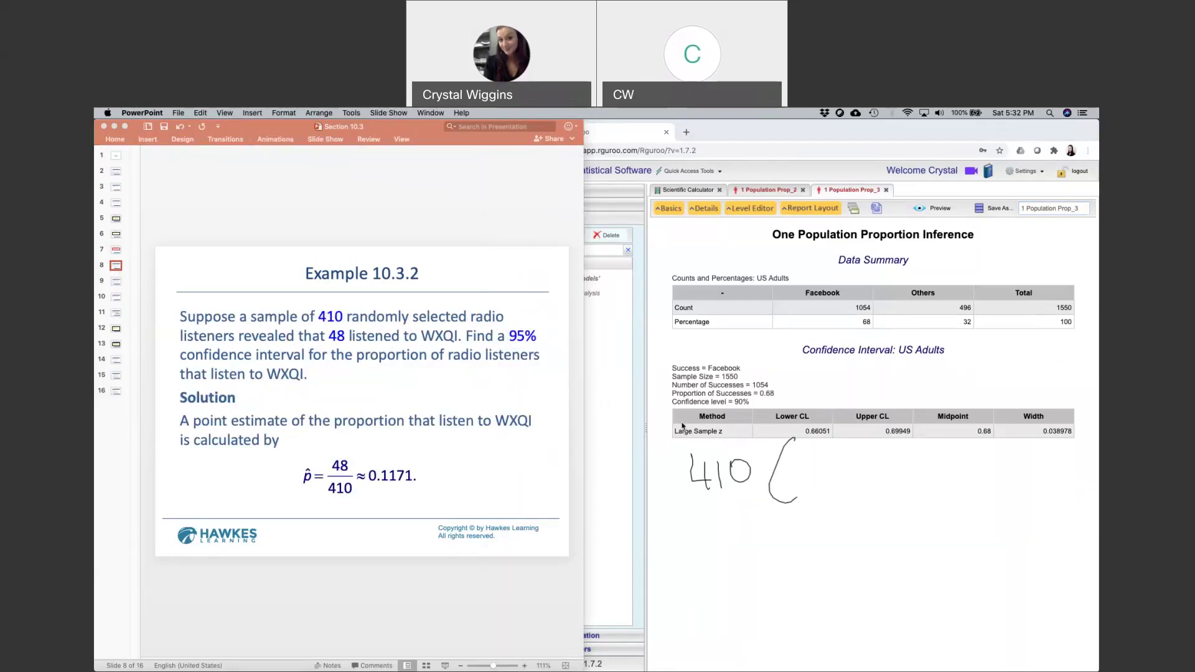
left_click_drag(367, 497, 434, 496)
mouse_move(804, 458)
left_mouse_down()
mouse_move(835, 490)
mouse_move(862, 489)
left_mouse_up()
mouse_move(870, 460)
left_mouse_down()
mouse_move(873, 487)
mouse_move(933, 489)
left_mouse_up()
left_click_drag(957, 448, 976, 509)
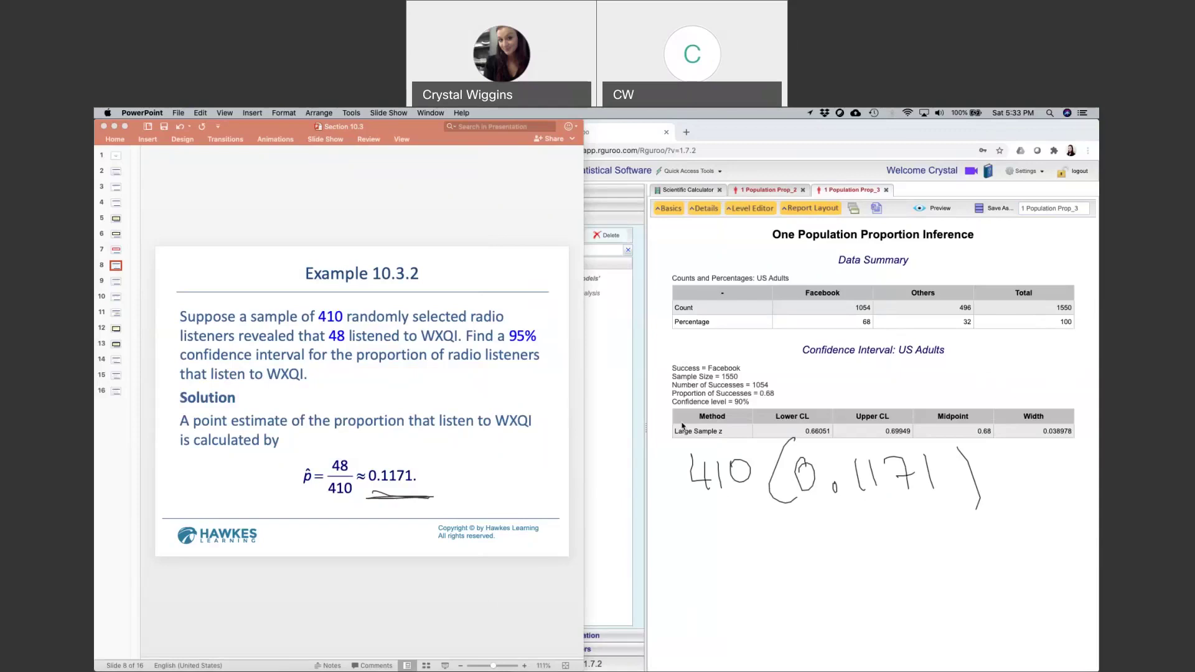
left_click_drag(993, 470, 1009, 469)
mouse_move(994, 486)
left_mouse_down()
mouse_move(1042, 474)
mouse_move(1038, 489)
left_mouse_up()
left_click_drag(1066, 451, 1062, 449)
left_click_drag(1039, 534, 1073, 496)
Write the second check 410(1 − 0.1171) and underline .1171 in the first line.
left_click_drag(690, 570, 693, 603)
mouse_move(708, 570)
left_mouse_down()
mouse_move(710, 597)
mouse_move(730, 572)
left_mouse_up()
left_click_drag(798, 536, 776, 619)
left_click_drag(812, 562, 812, 605)
left_click_drag(831, 588, 910, 602)
left_click_drag(922, 564, 922, 606)
left_click_drag(946, 567, 955, 599)
left_click_drag(983, 562, 1001, 618)
left_click_drag(1024, 577, 1047, 576)
left_click_drag(1024, 598, 1046, 597)
left_click_drag(883, 602, 875, 611)
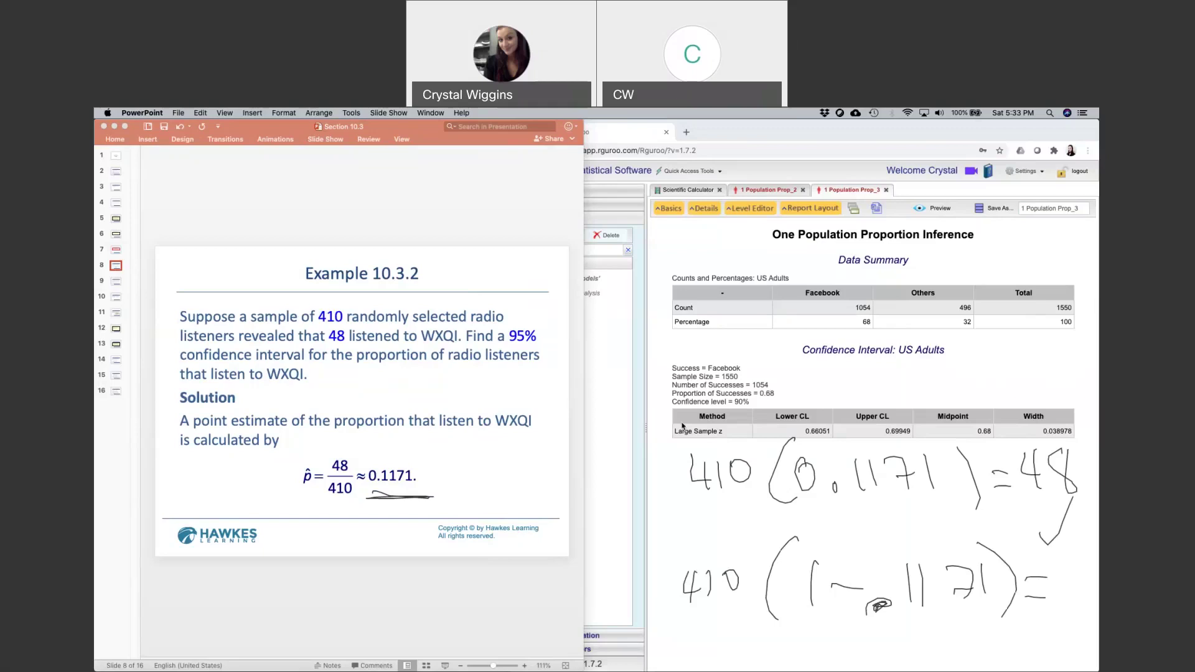
left_click_drag(831, 506, 932, 496)
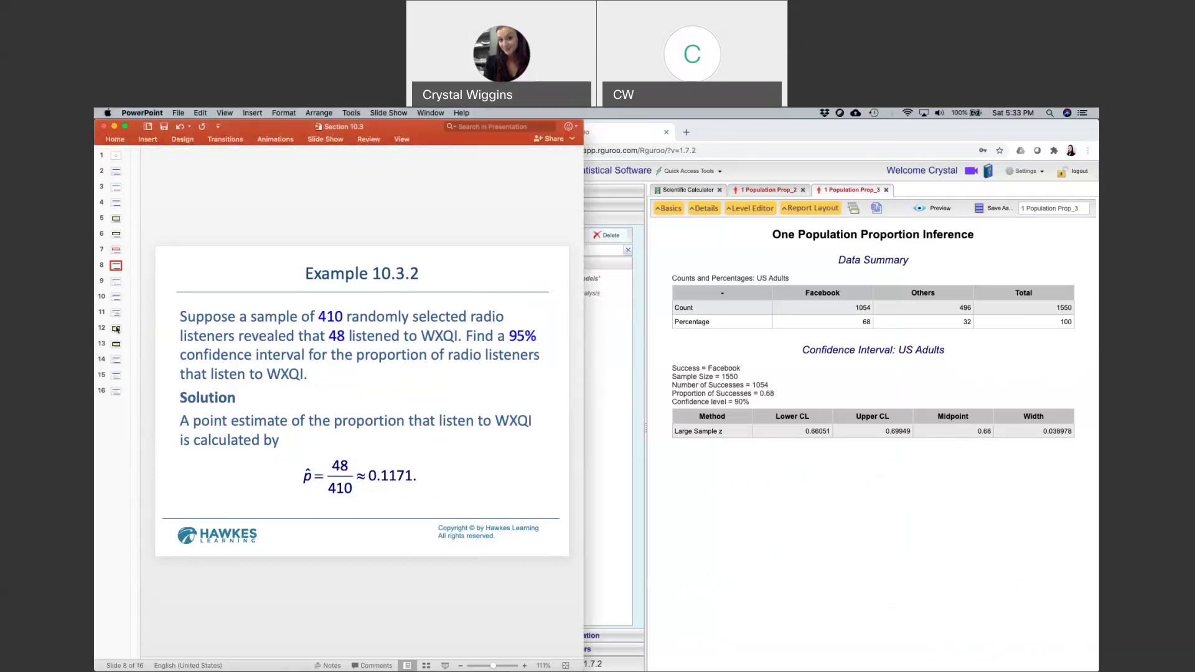
Move to slide 11, Example 10.3.4, and annotate 800(.27) = 216.
left_click(116, 297)
left_click(116, 313)
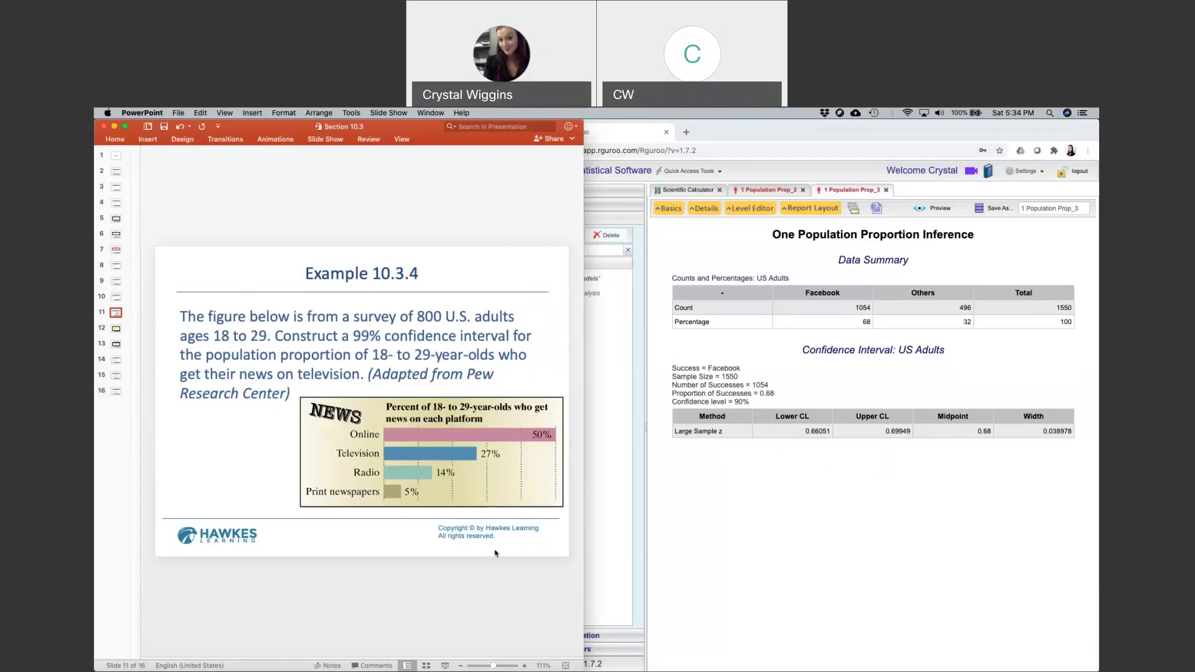
left_click(671, 426)
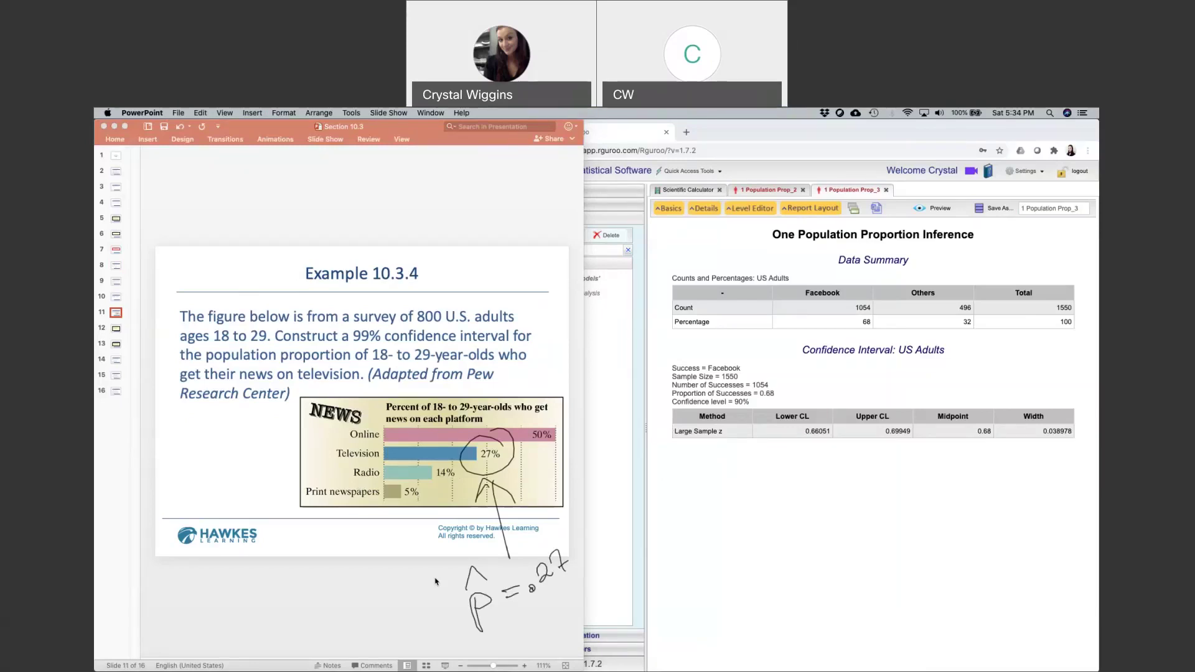
mouse_move(726, 468)
left_mouse_down()
mouse_move(765, 471)
mouse_move(809, 503)
mouse_move(885, 482)
mouse_move(916, 490)
left_mouse_up()
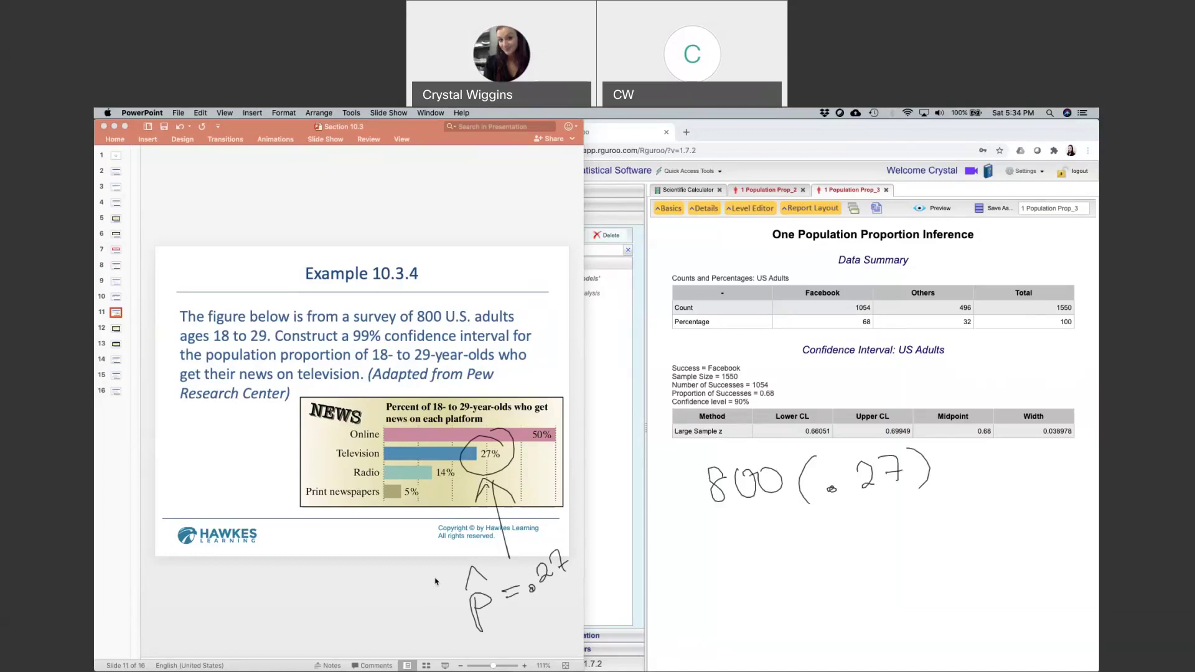
left_click_drag(946, 469, 971, 468)
left_click_drag(948, 485, 1024, 489)
left_click_drag(1056, 461, 1038, 478)
Write the second check 800(1 − .27) = 584 beneath it.
left_click_drag(729, 527, 726, 530)
left_click_drag(750, 528, 747, 530)
left_click_drag(776, 523, 822, 567)
mouse_move(847, 526)
left_mouse_down()
mouse_move(852, 559)
mouse_move(878, 535)
mouse_move(941, 541)
left_mouse_up()
mouse_move(950, 496)
left_mouse_down()
mouse_move(959, 554)
mouse_move(903, 548)
left_mouse_up()
left_click_drag(991, 525, 1006, 523)
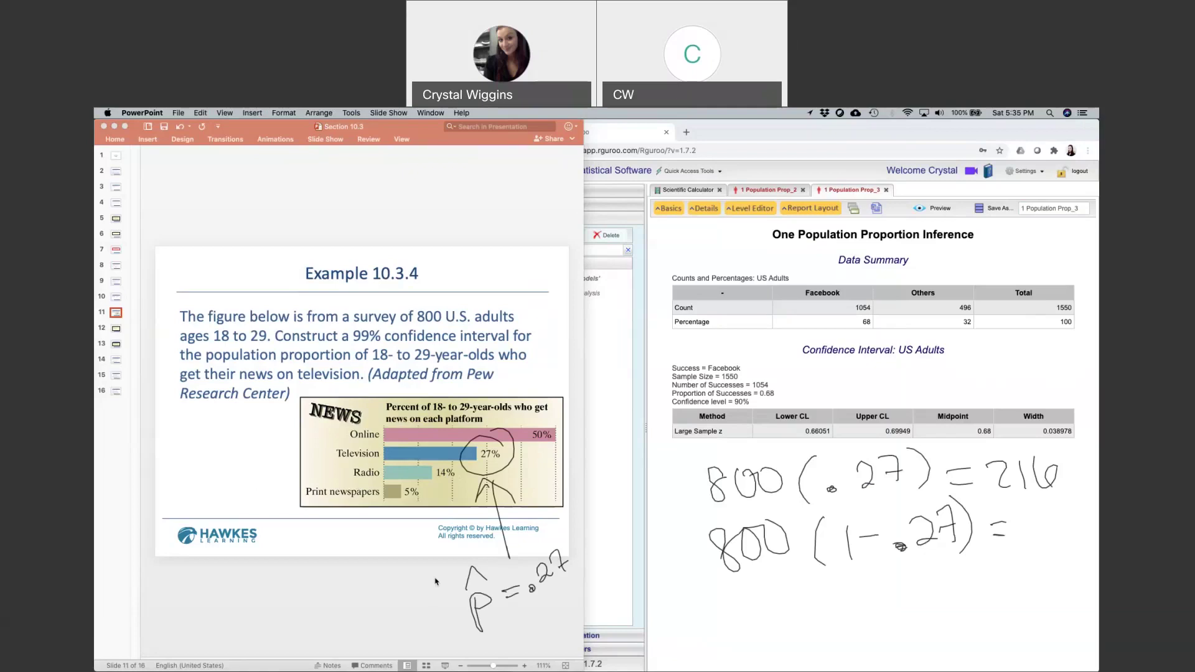
left_click_drag(990, 582, 957, 612)
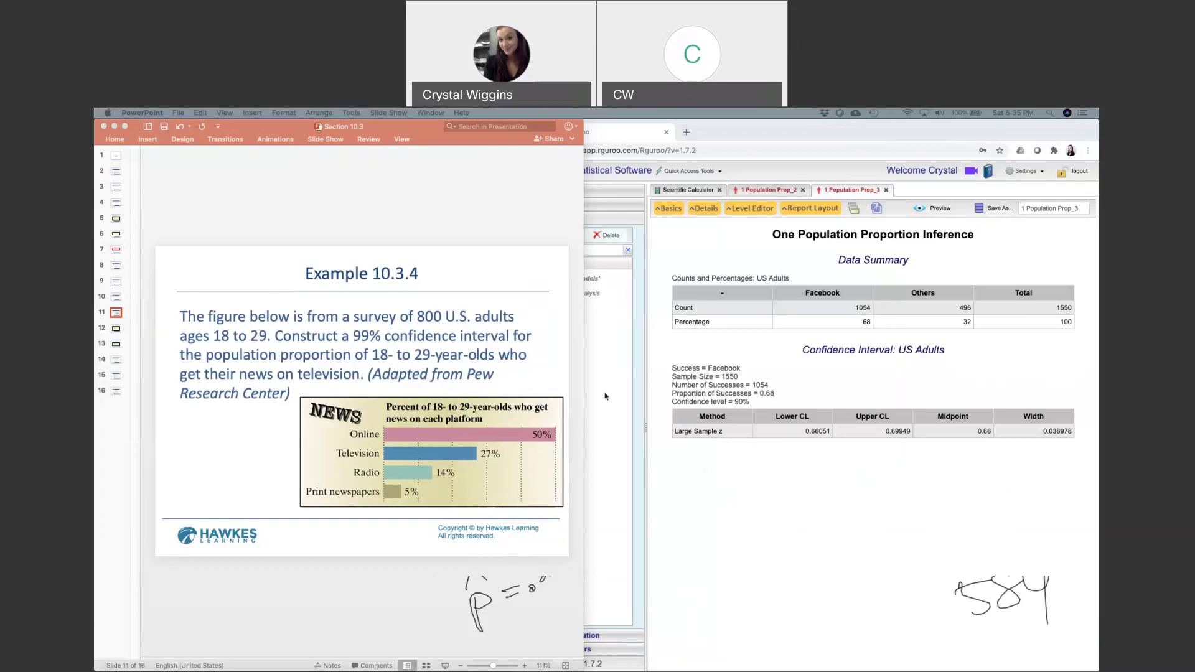
Start a new one-population proportion analysis with sample size 800 and 216 successes.
left_click(711, 276)
left_click(569, 237)
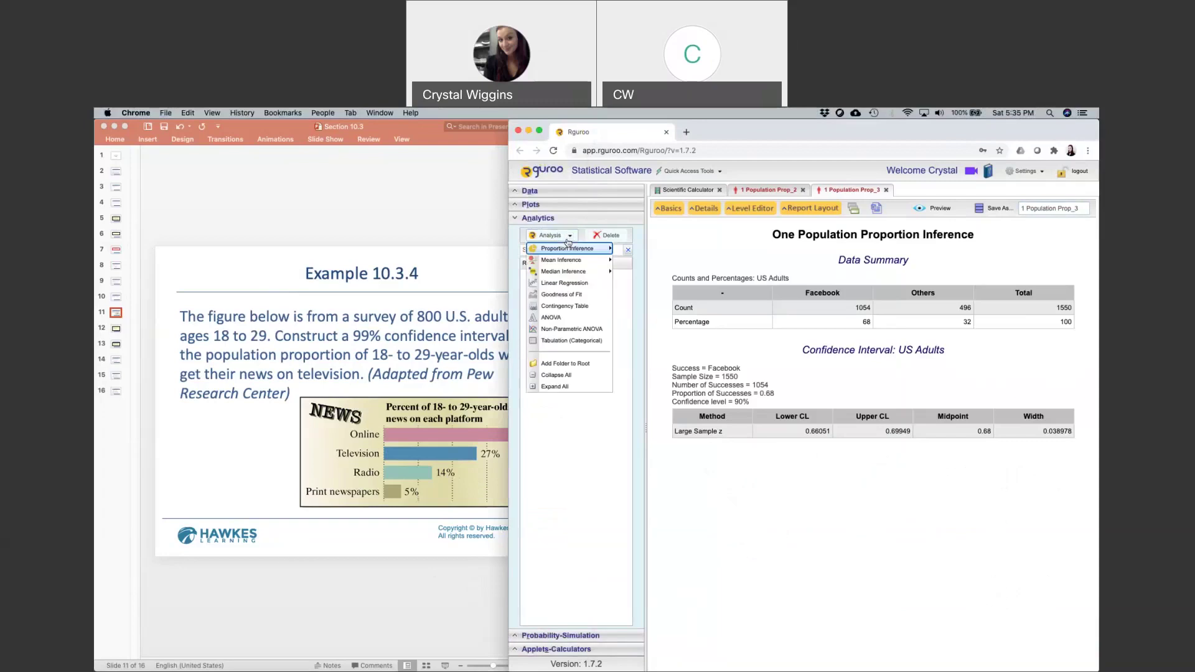
mouse_move(583, 254)
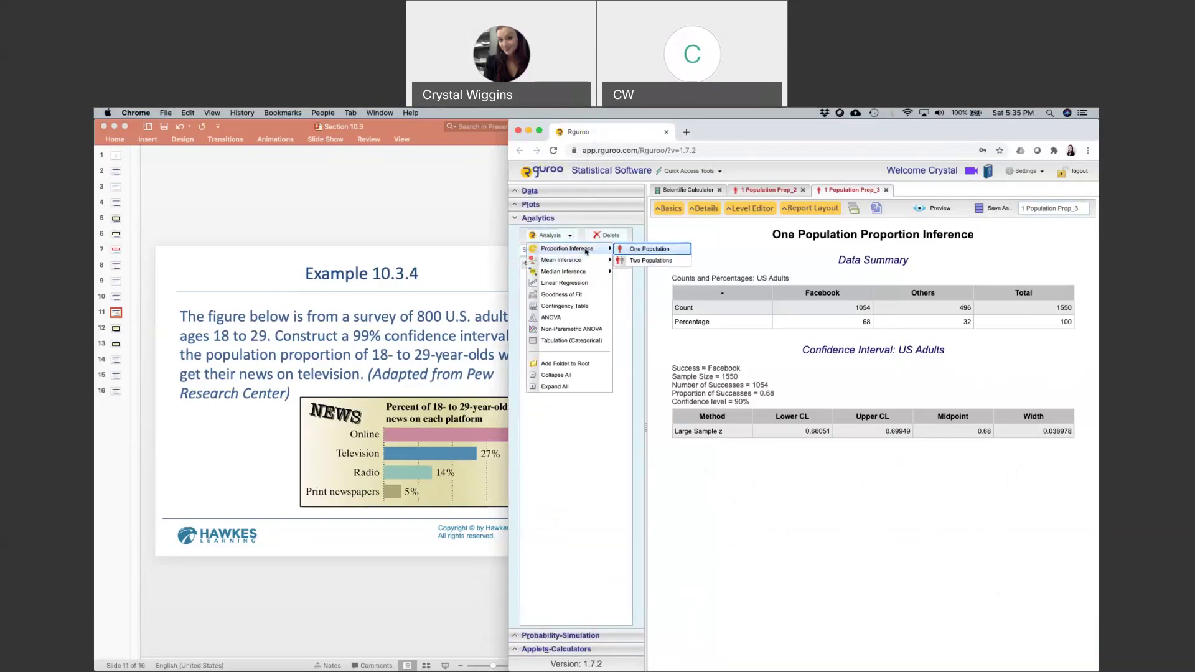
left_click(641, 272)
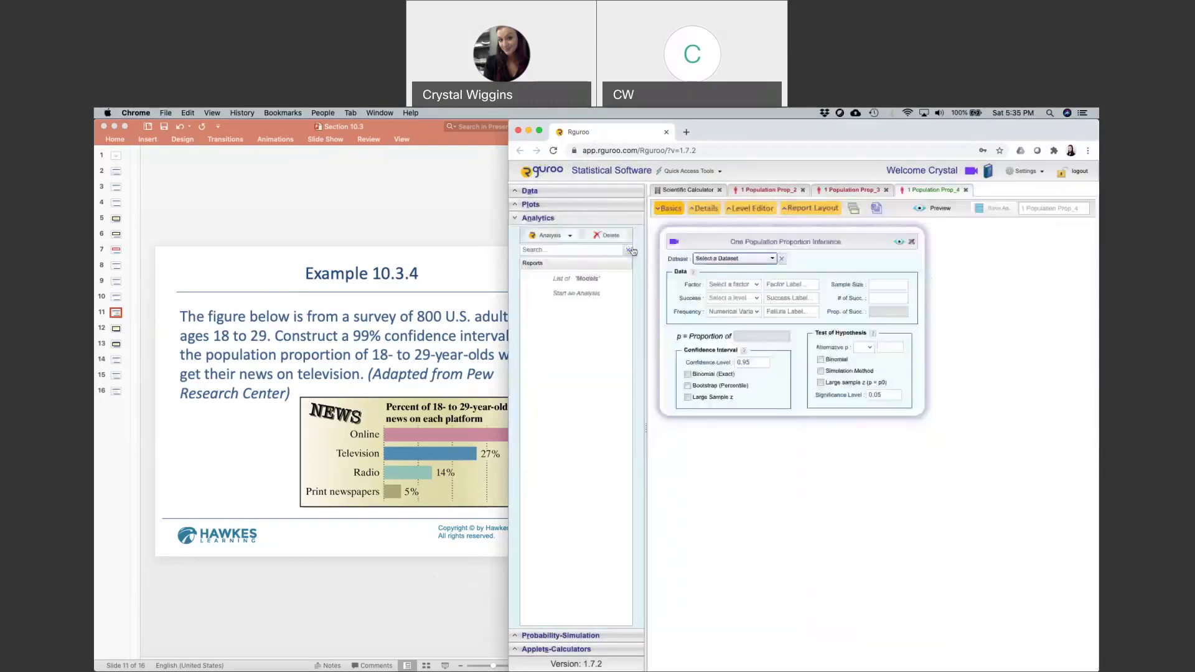
left_click(894, 284)
type("800")
left_click(884, 313)
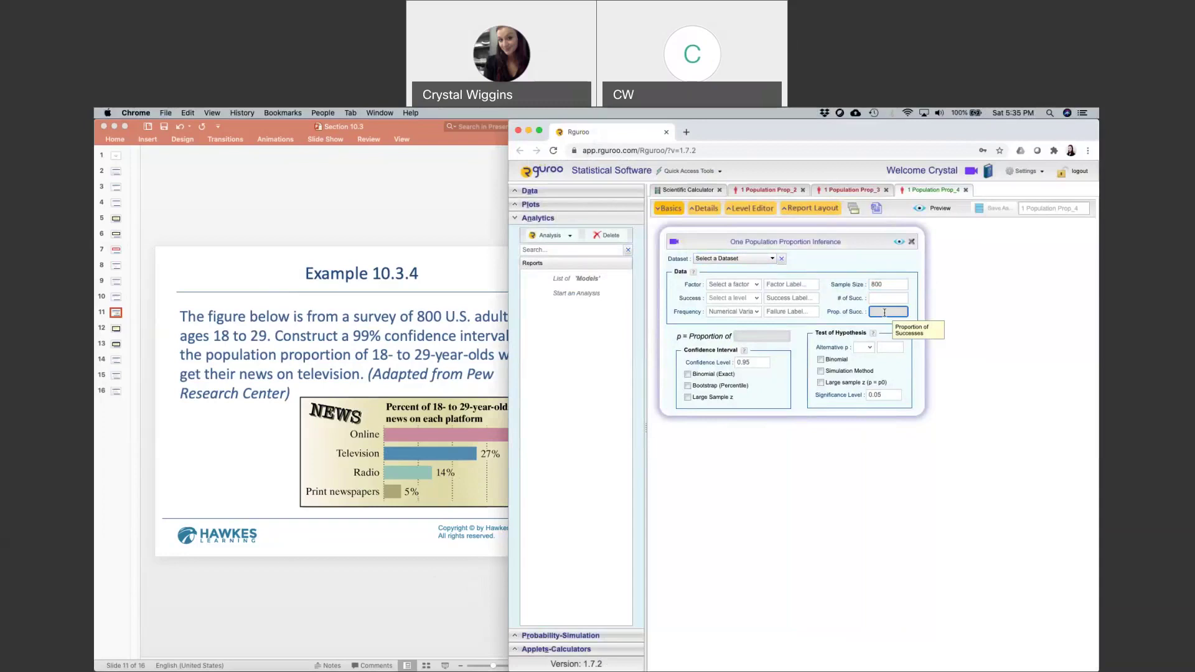
left_click(884, 297)
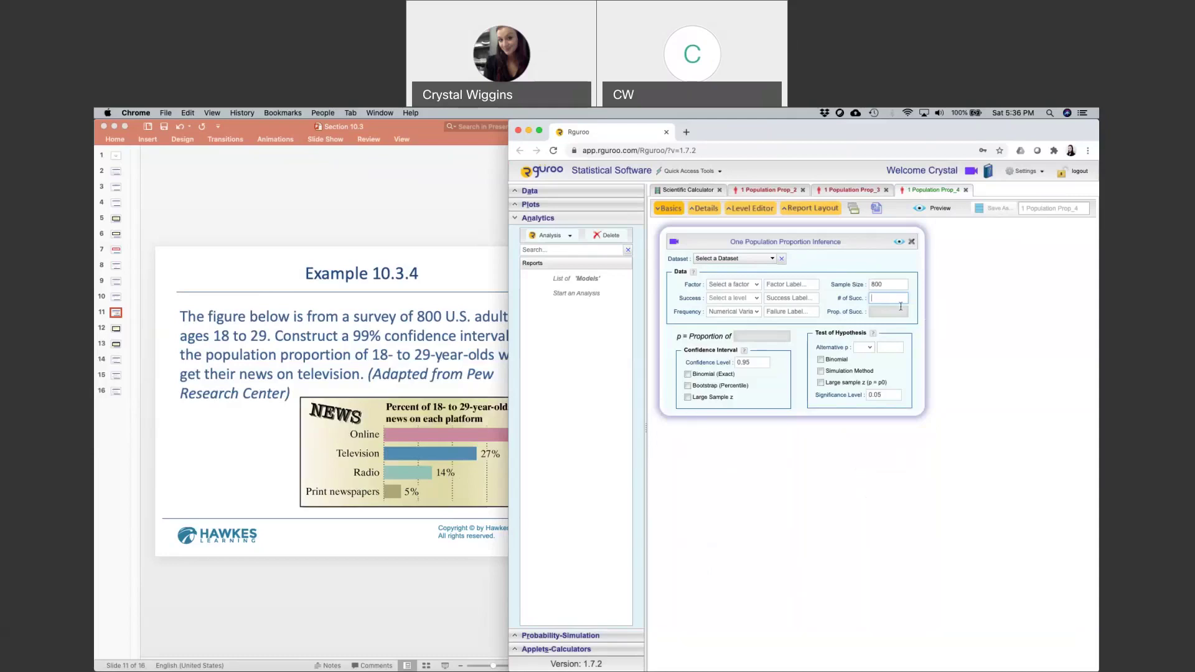
type("216")
Label the factor US Adults and success News on TV, set confidence 0.99, choose large-sample z.
left_click(785, 284)
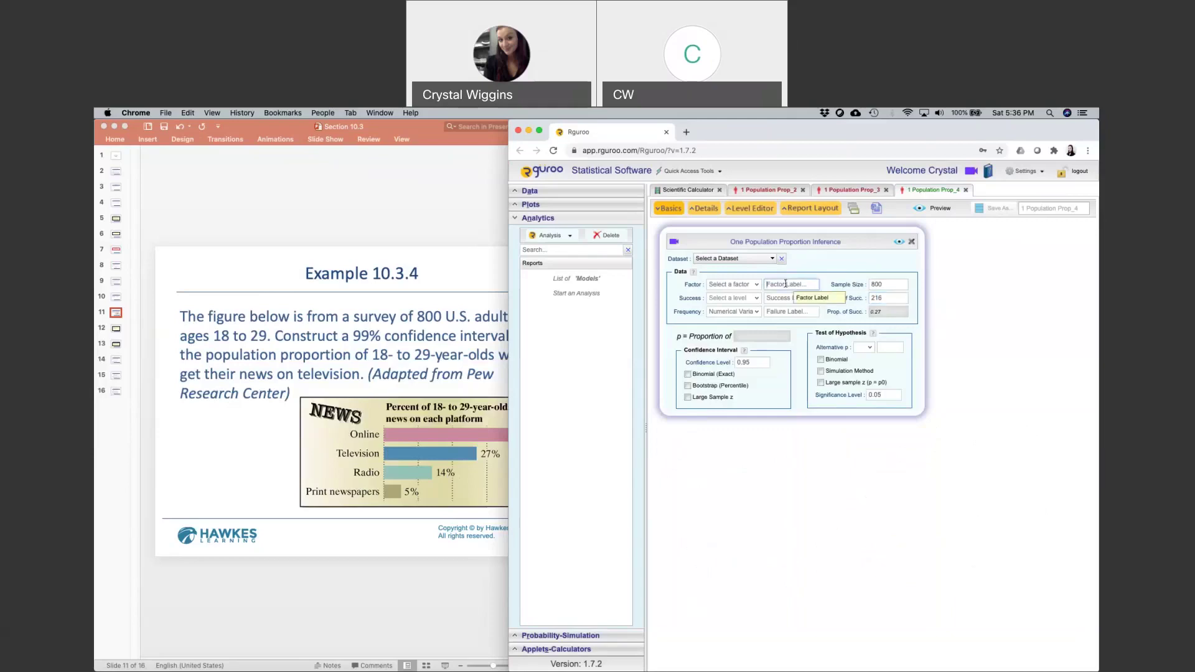
type("US Adults")
left_click(782, 300)
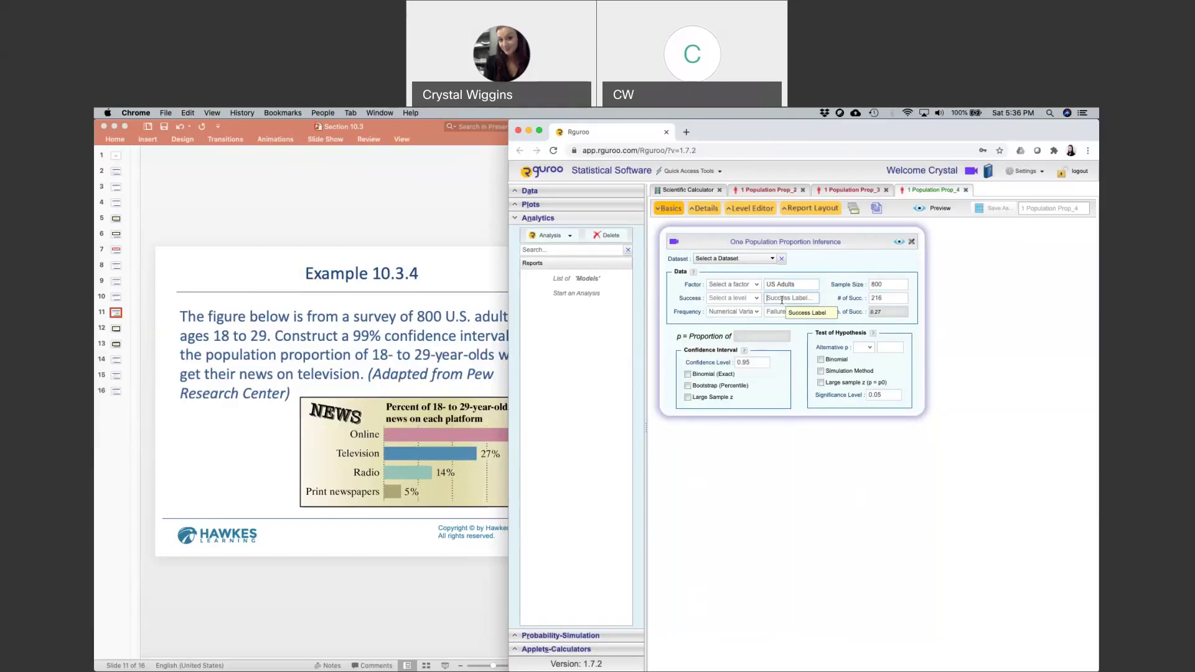
type("News on TV")
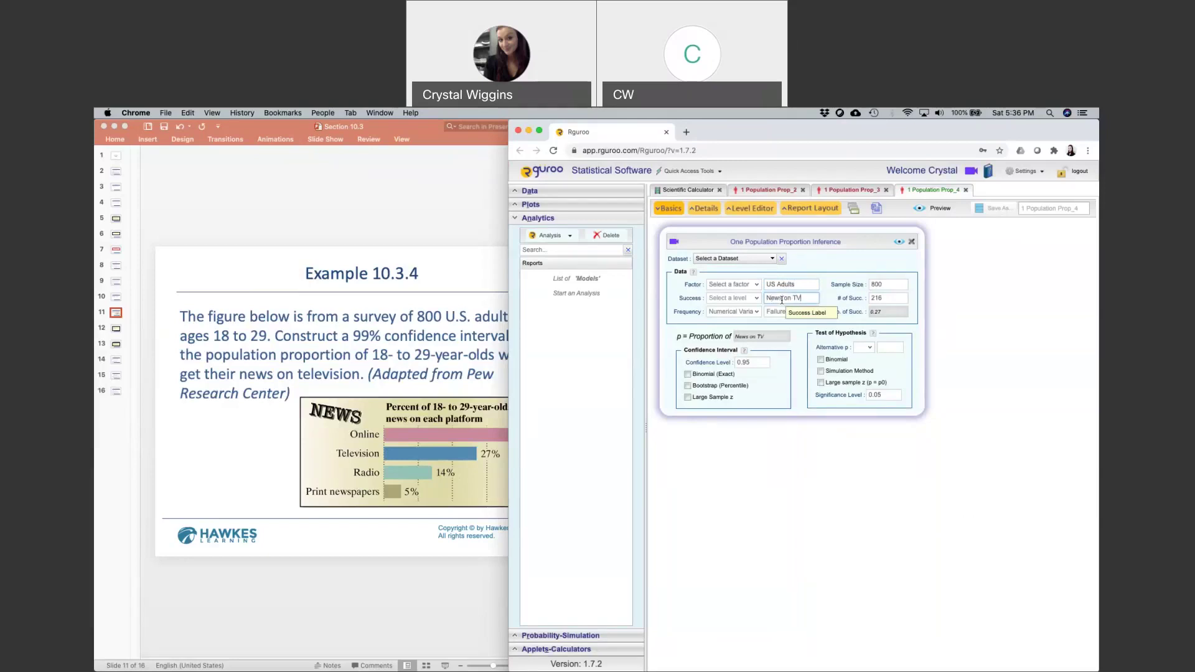
left_click(750, 361)
key("BackSpace")
type("9")
left_click(688, 397)
Preview the 99% interval report (0.22957 to 0.31043), then show slide 12's sample size formula.
left_click(899, 242)
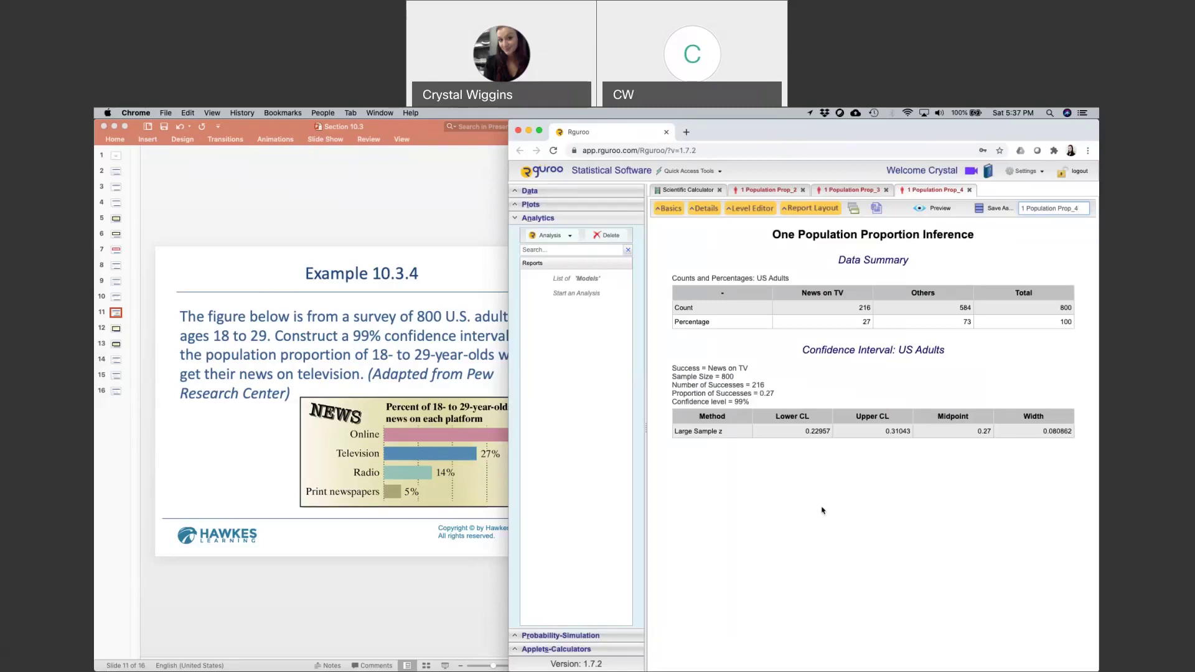
left_click(115, 318)
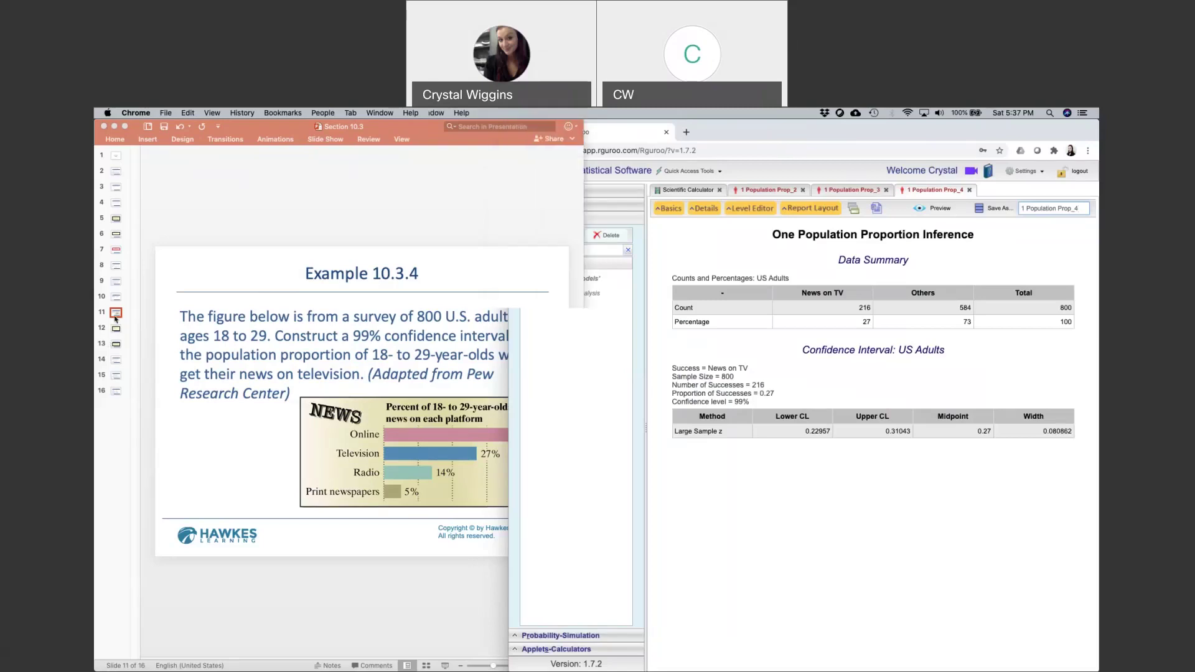
left_click(119, 331)
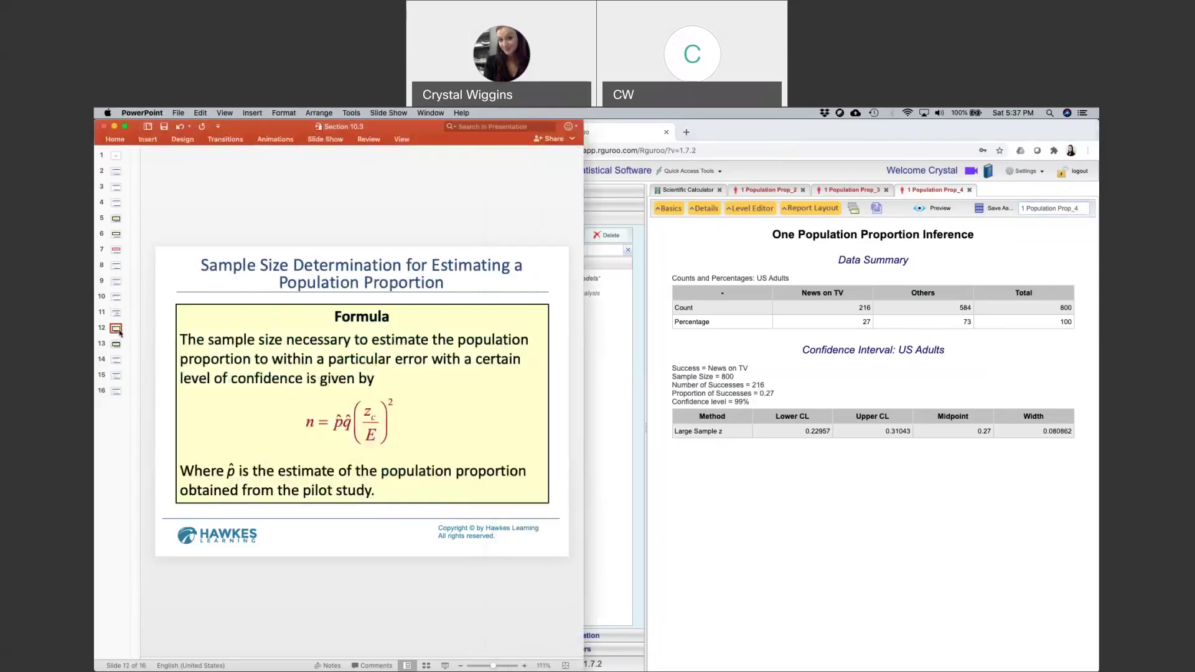
Discard the News on TV, Facebook and radio listeners analyses unsaved, close the calculator, and return to PowerPoint.
left_click(970, 191)
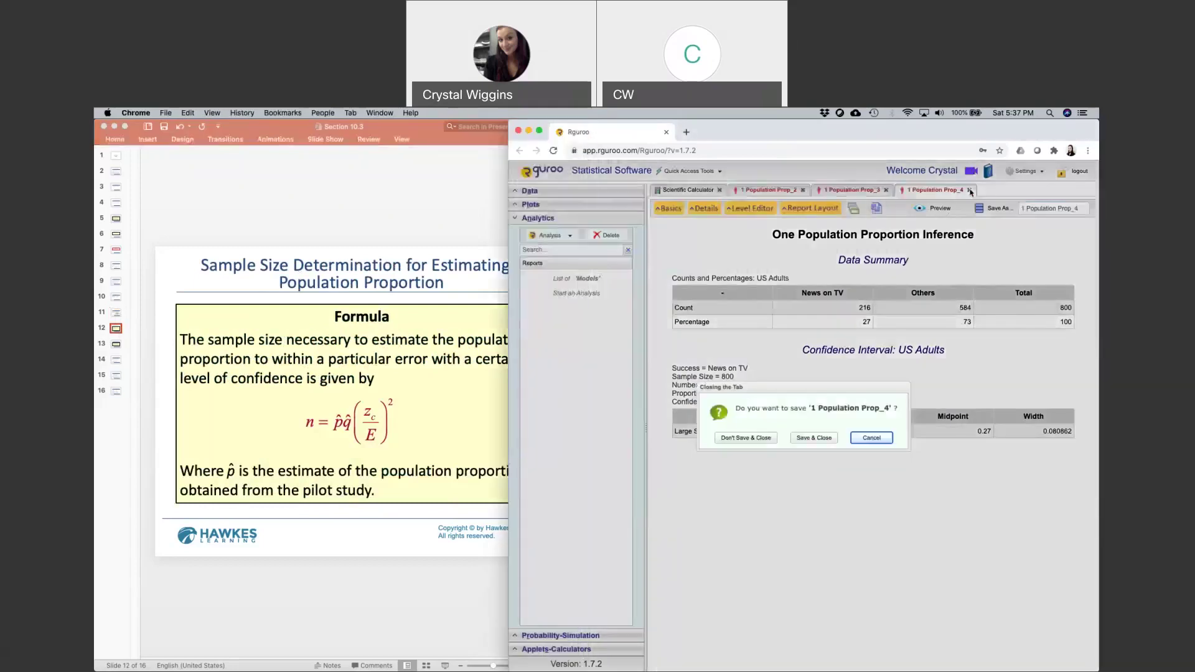
left_click(760, 440)
left_click(887, 189)
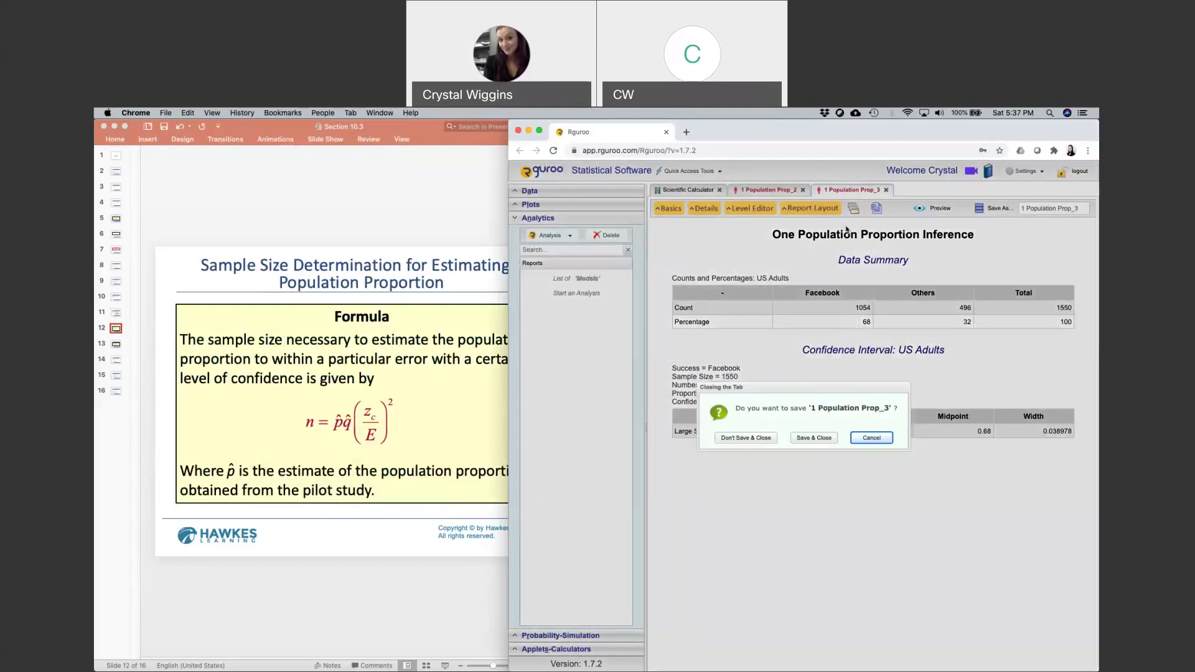
left_click(753, 441)
left_click(802, 190)
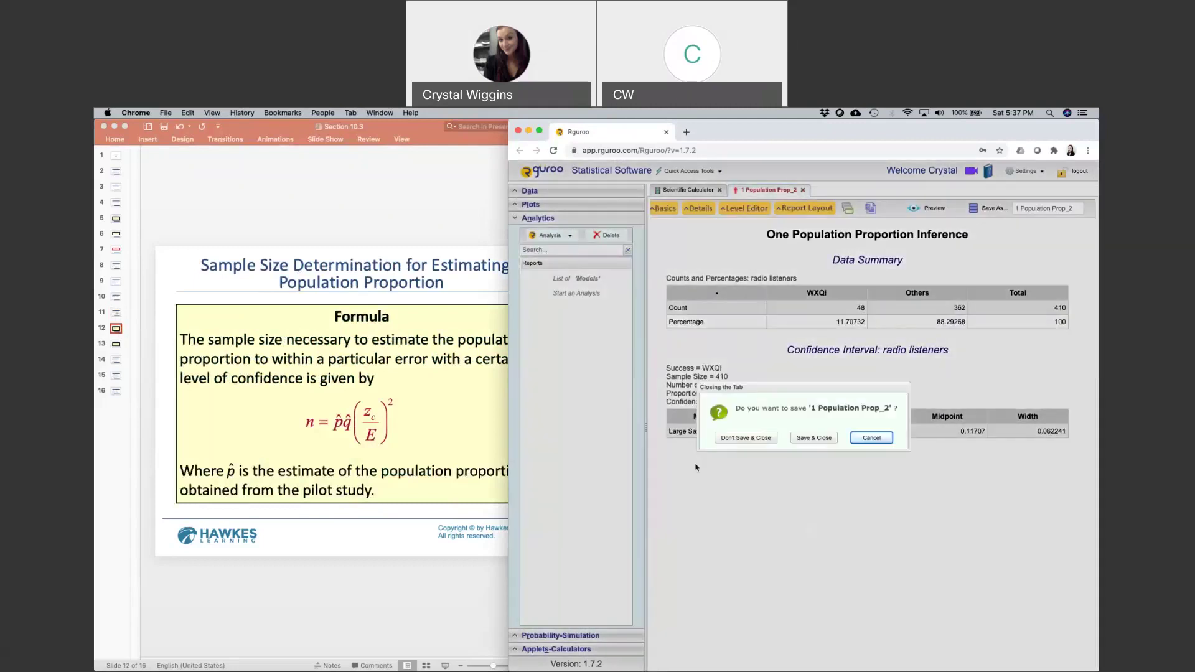
left_click(746, 438)
left_click(719, 190)
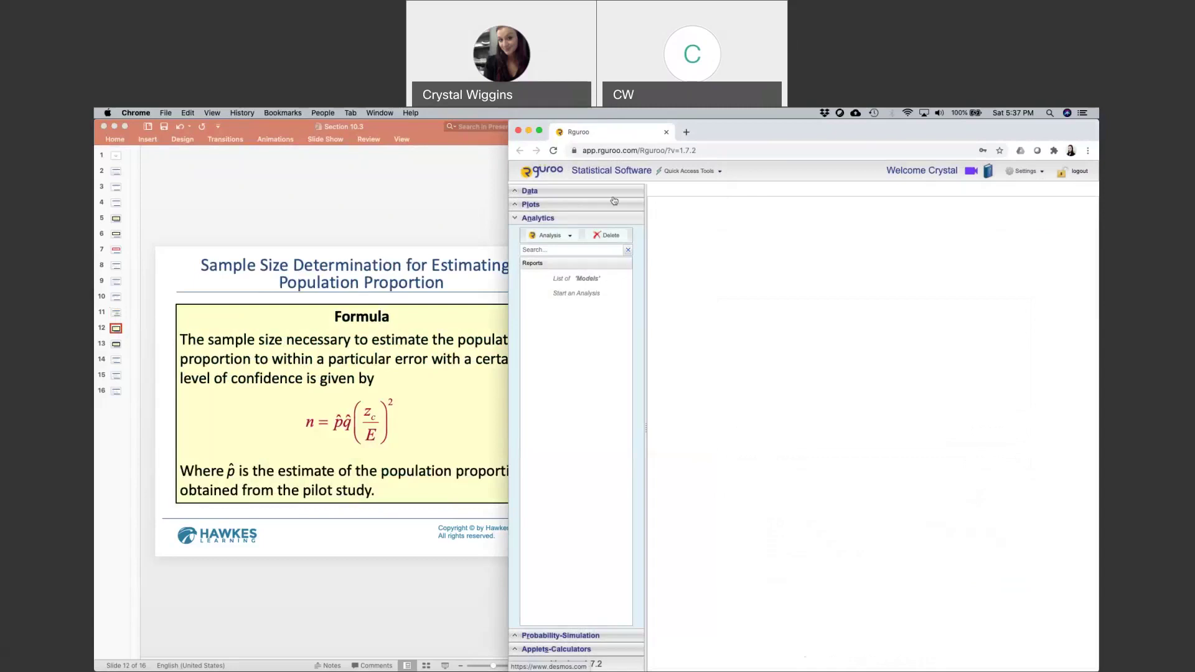
left_click(456, 189)
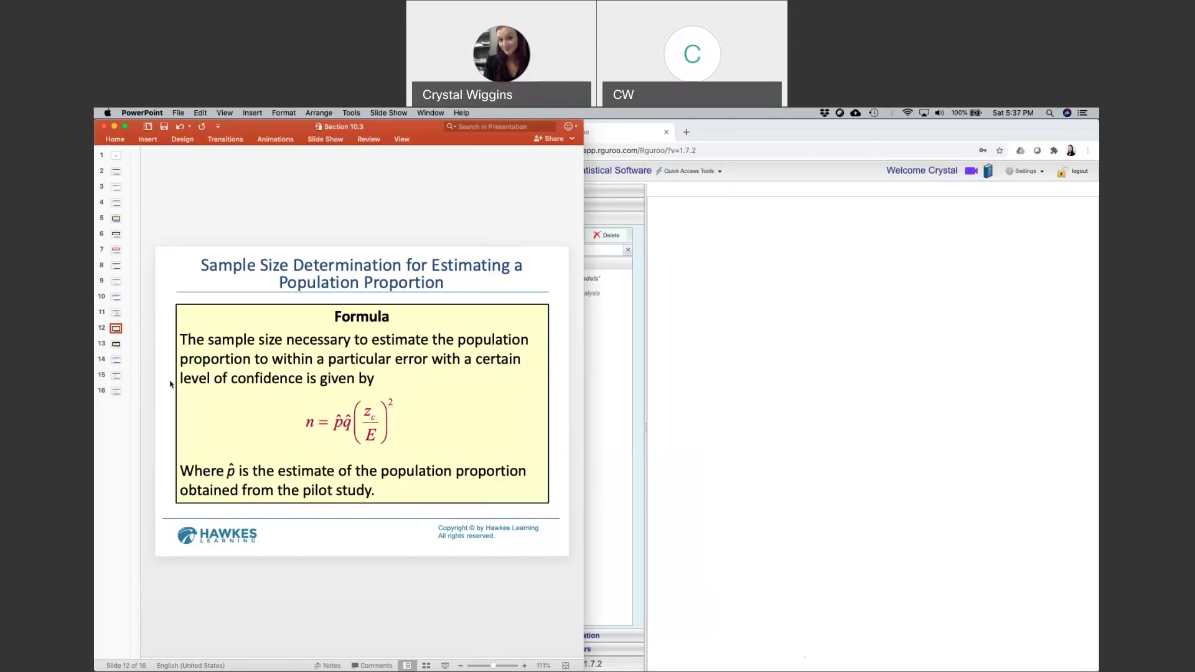
Review the Formula and Formula (cont.) slides, then move to slide 14, Example 10.3.5.
left_click(116, 345)
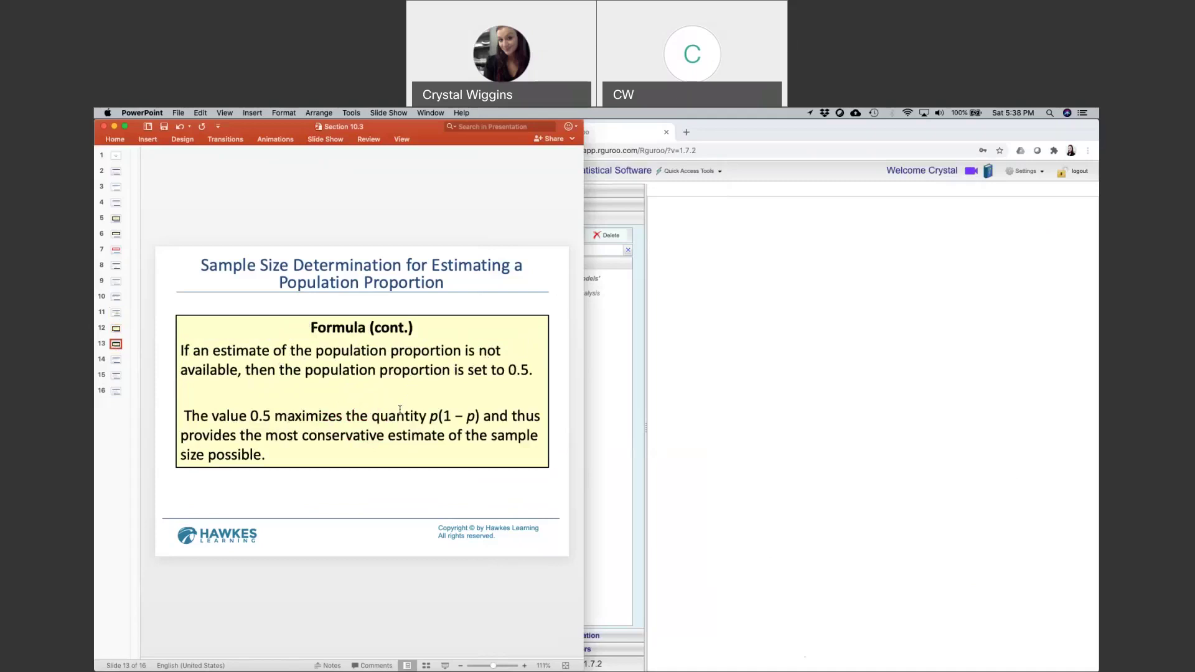
left_click(116, 330)
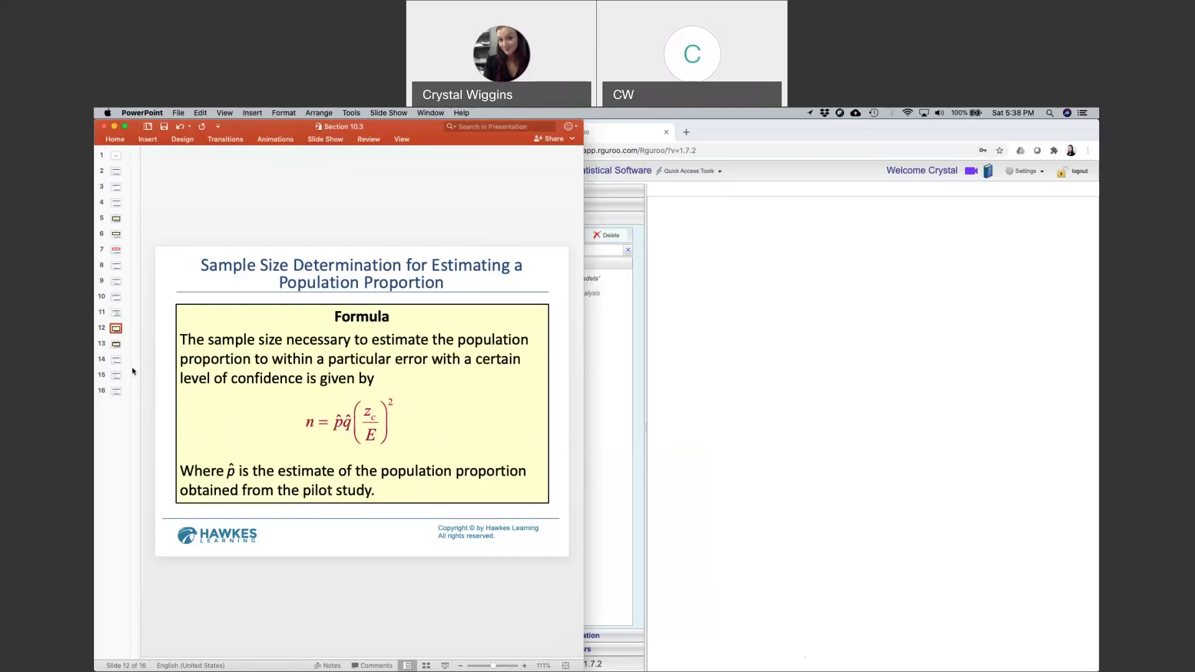
key("Down")
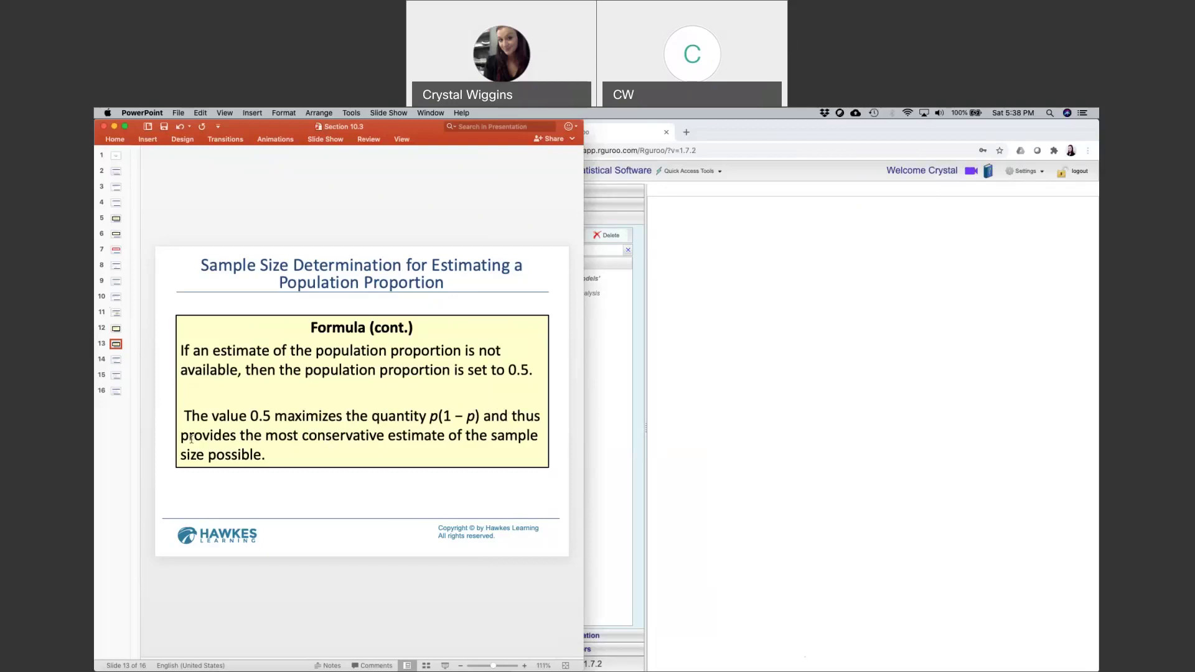
left_click(116, 360)
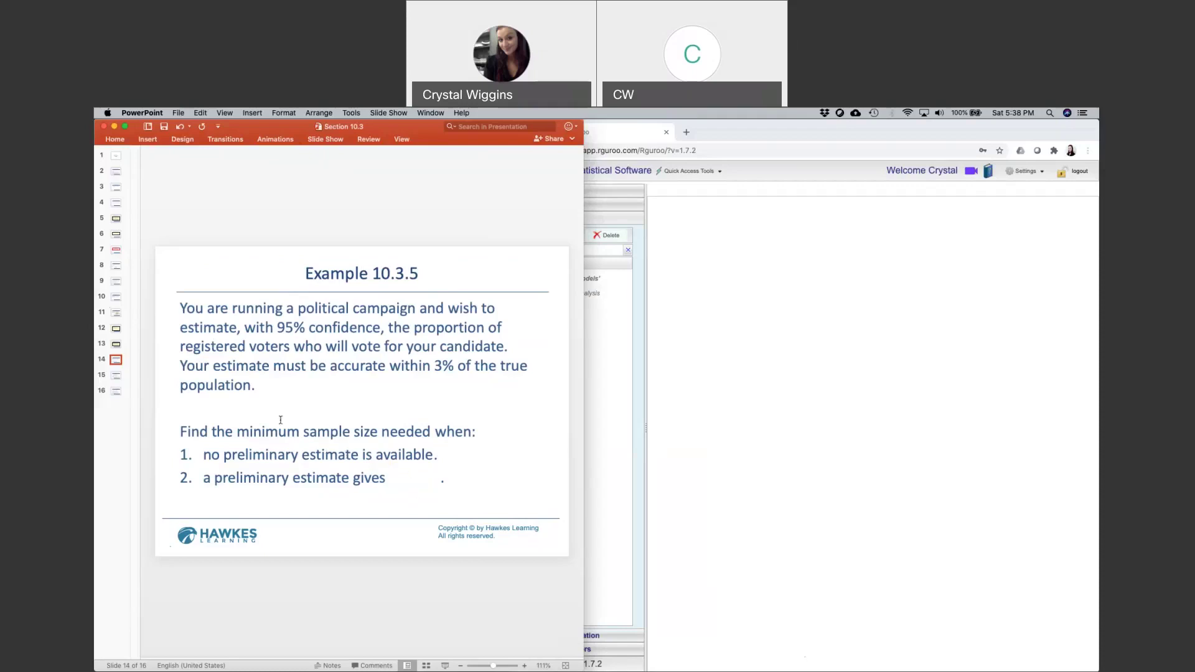
Display slide 15 with the no-estimate solution: n ≈ 1067.11, so at least 1068 voters.
left_click(115, 375)
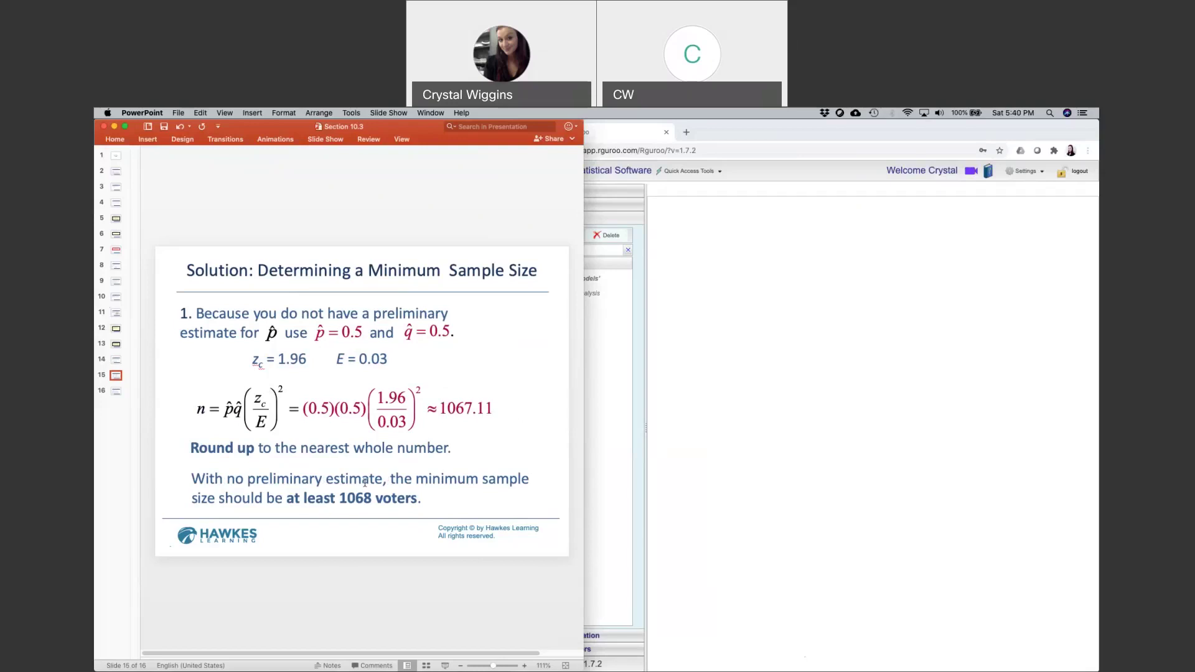
Copy the p̂ = 0.31 equation from slide 16 and place it after "gives" on slide 14.
left_click(116, 391)
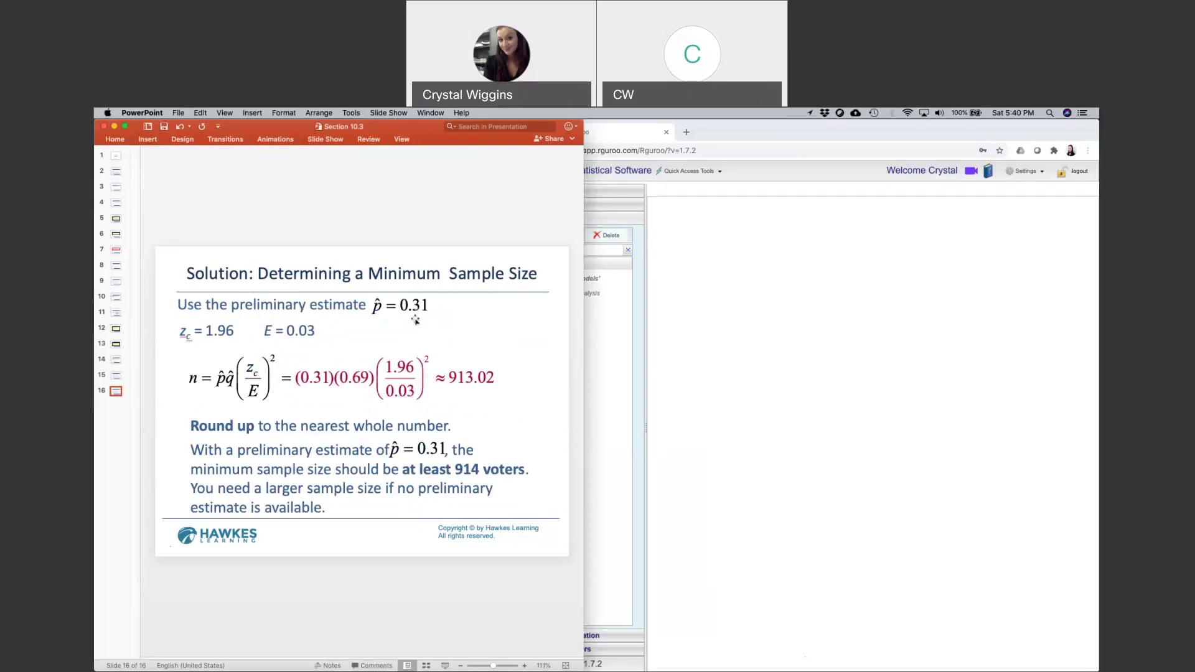
left_click(413, 305)
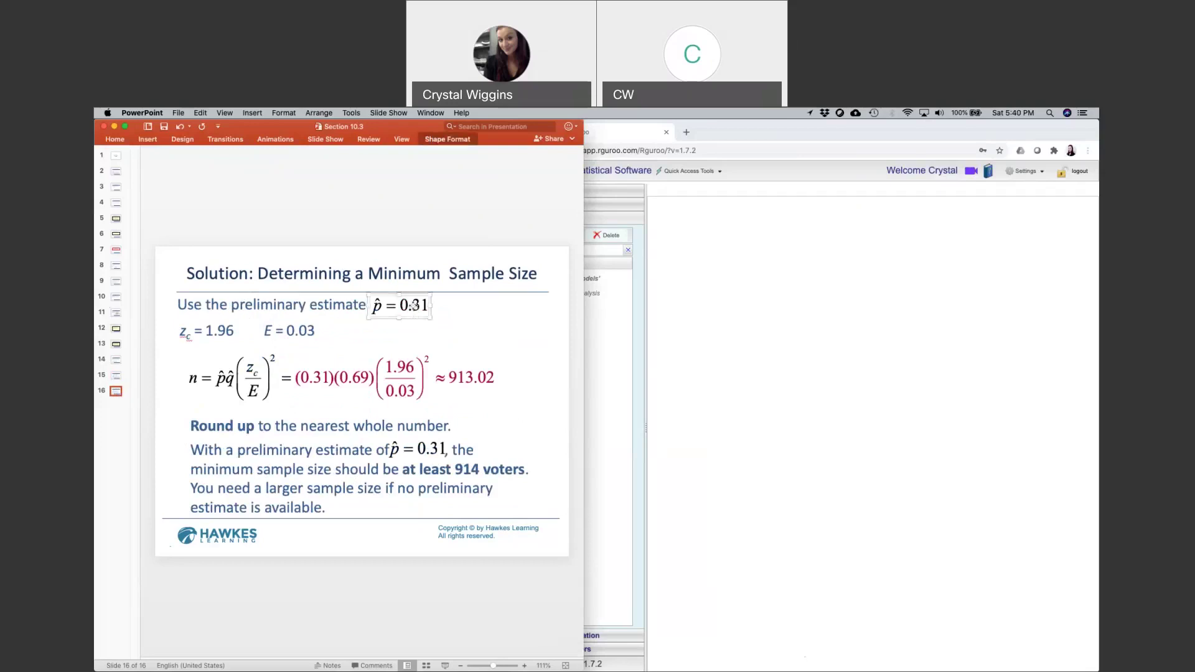
left_click(116, 360)
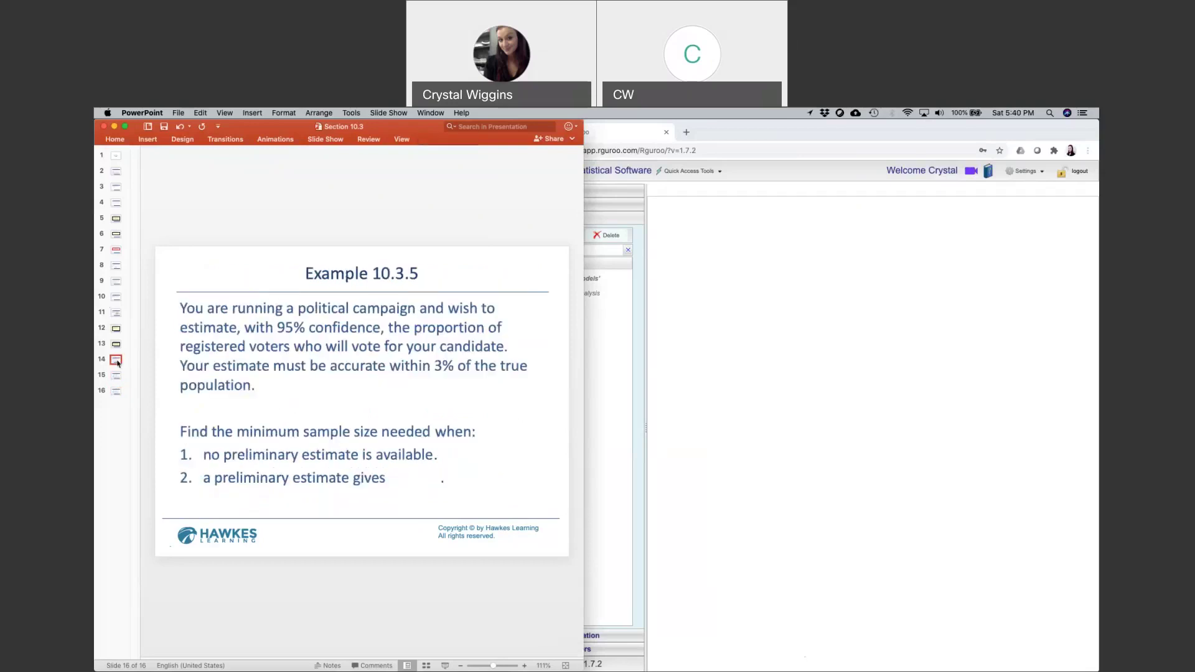
key("cmd+v")
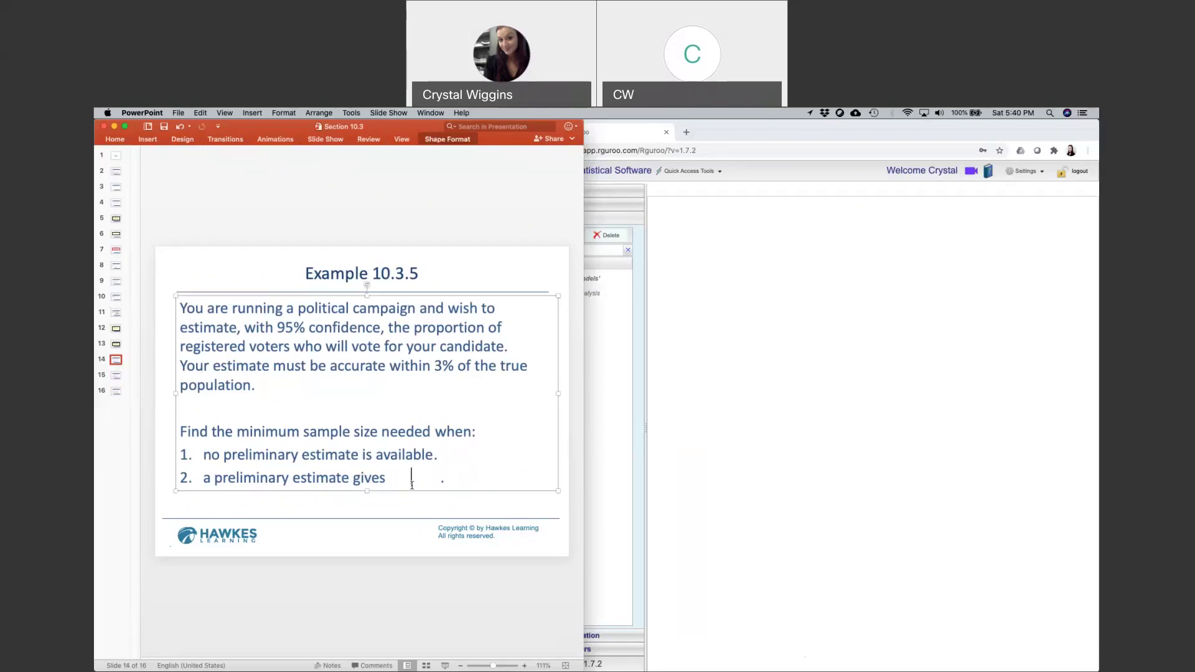
left_click_drag(402, 302, 419, 471)
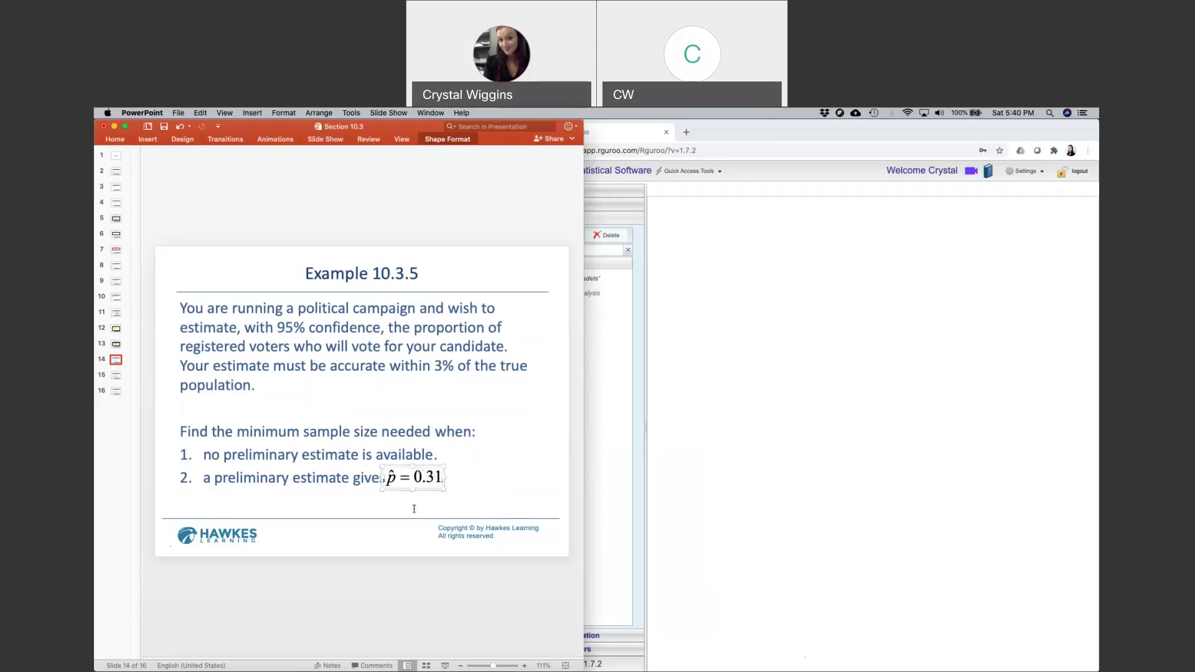
left_click(414, 539)
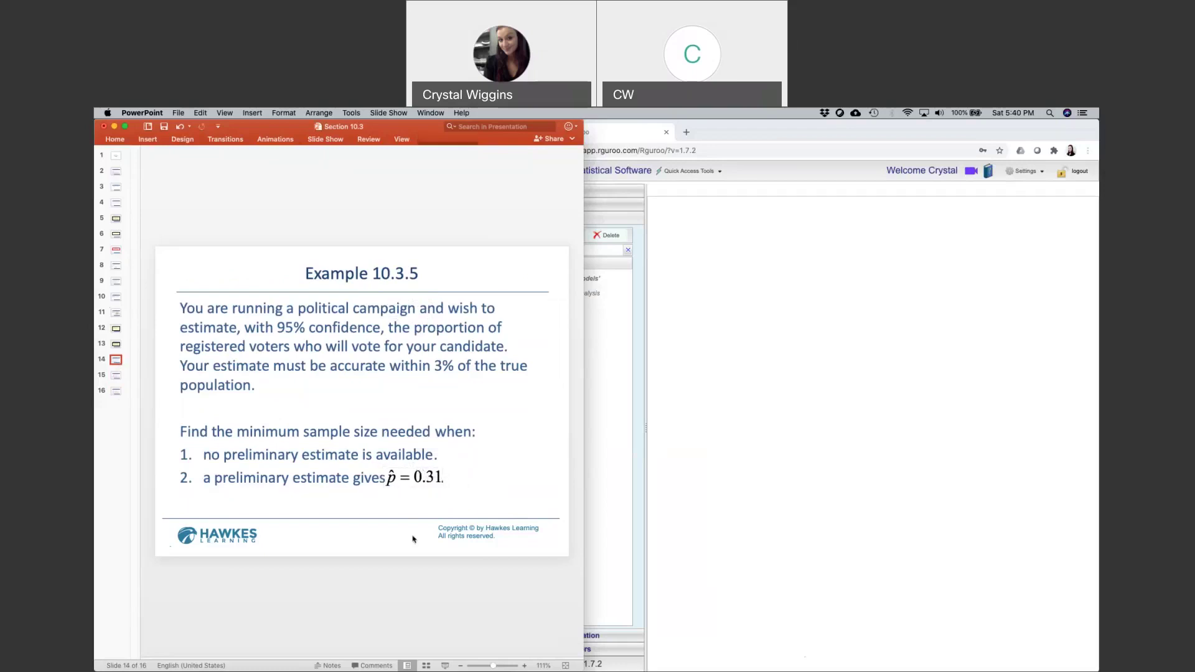
Step through slide 15 to slide 16, showing n ≈ 913.02, so at least 914 voters.
left_click(118, 377)
left_click(117, 391)
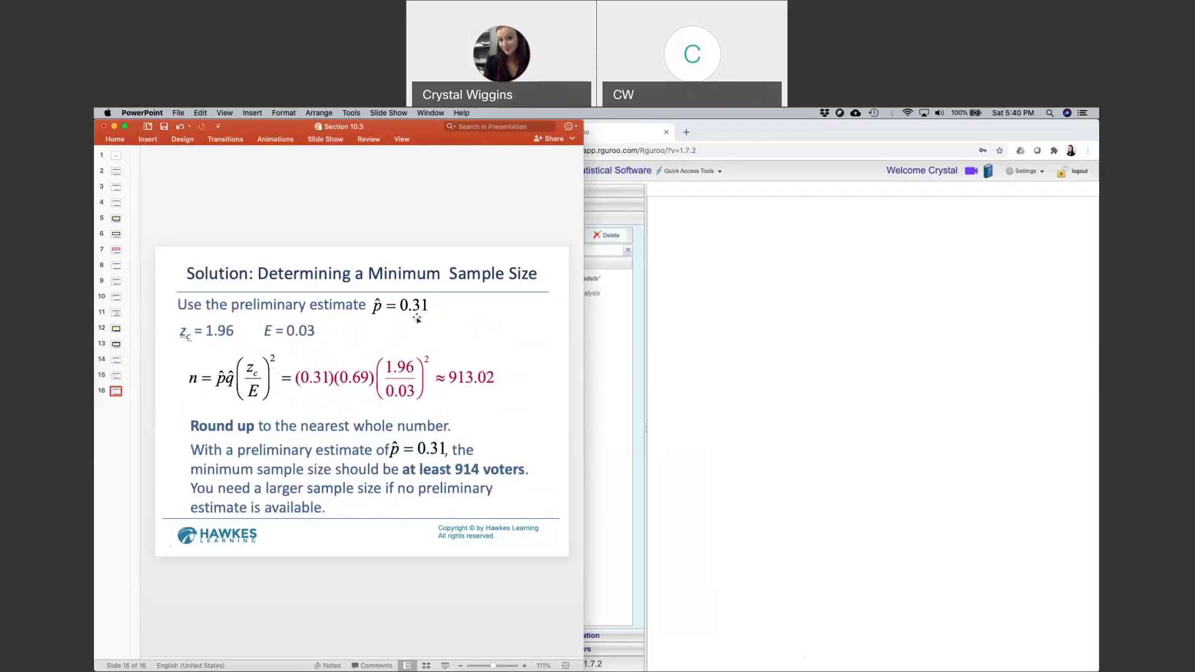